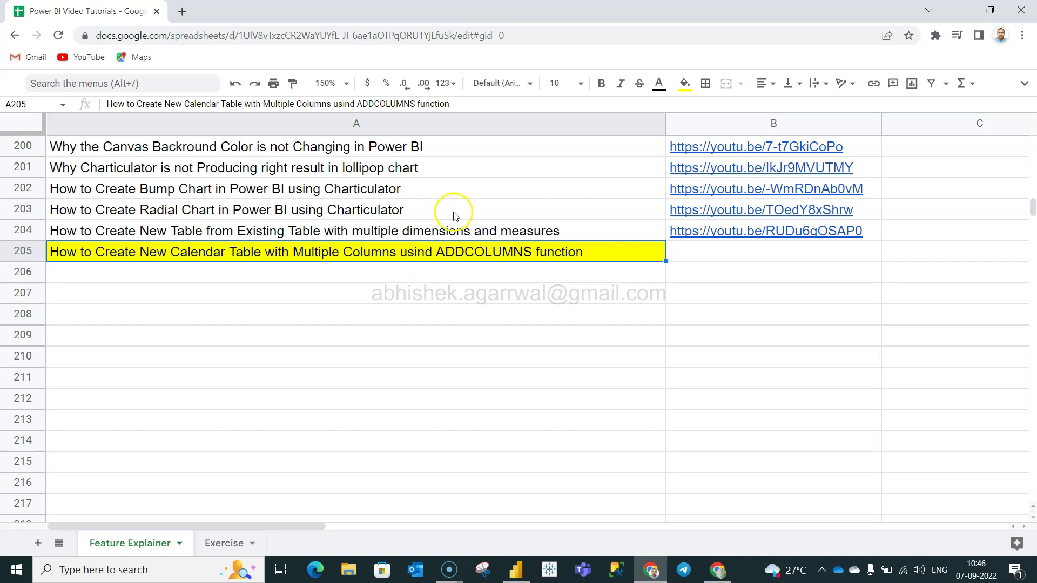
- Leave the Google Sheets tutorial list and switch to the untitled Power BI Desktop window
scroll(453, 232, up, 4)
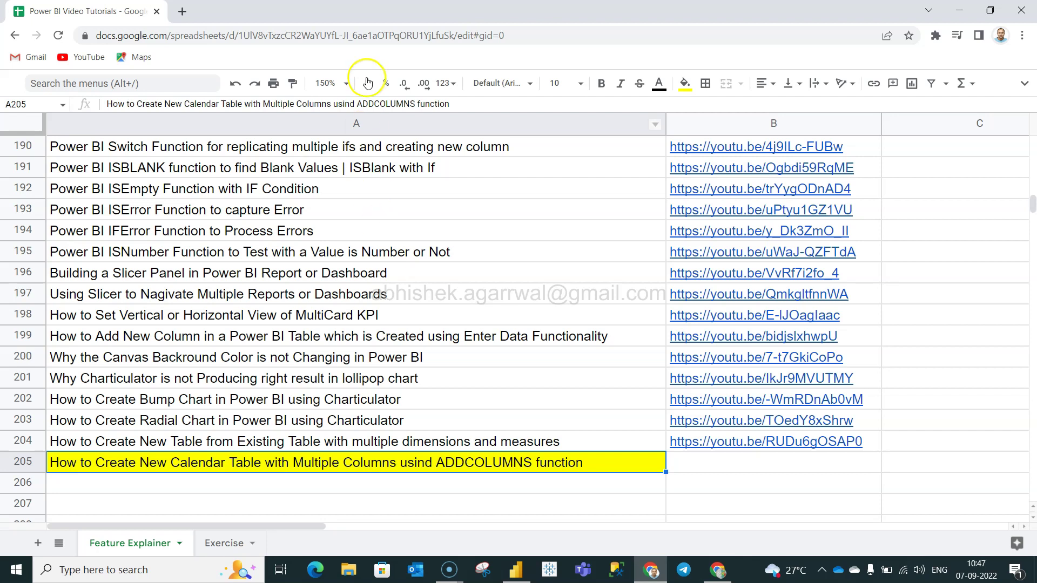
click(403, 38)
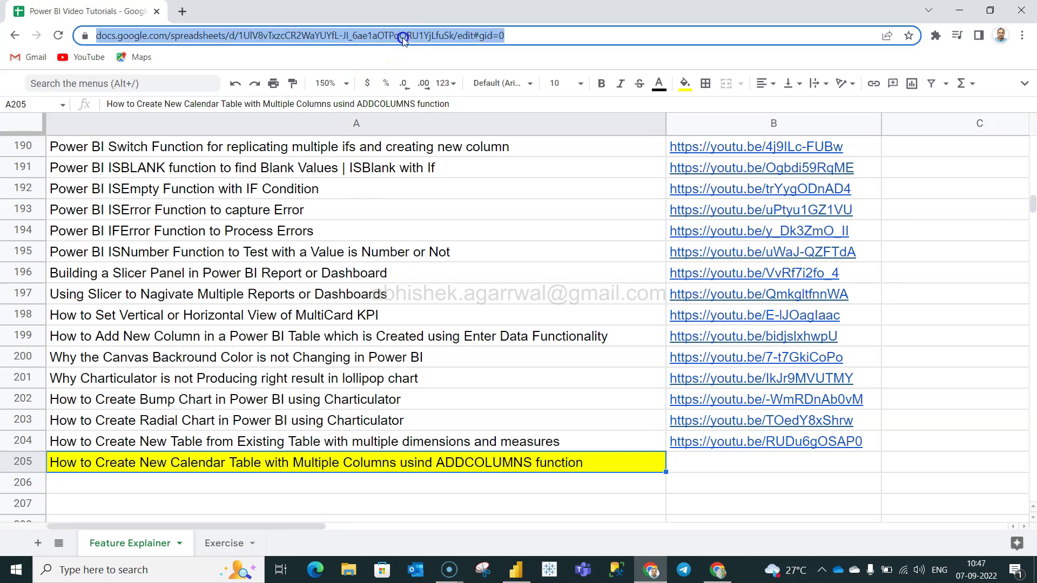
click(384, 151)
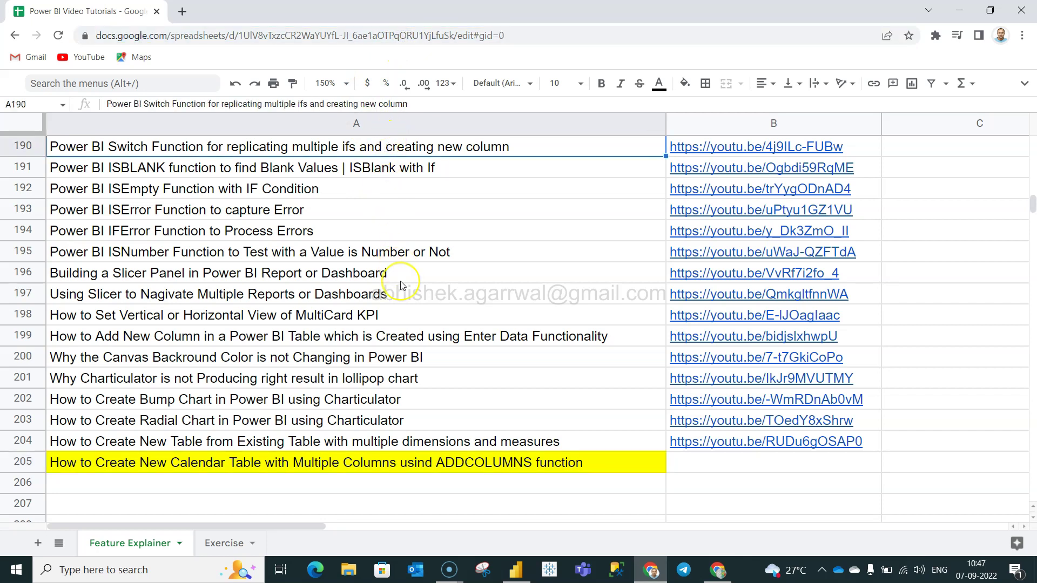
key(alt+Tab)
key(Tab)
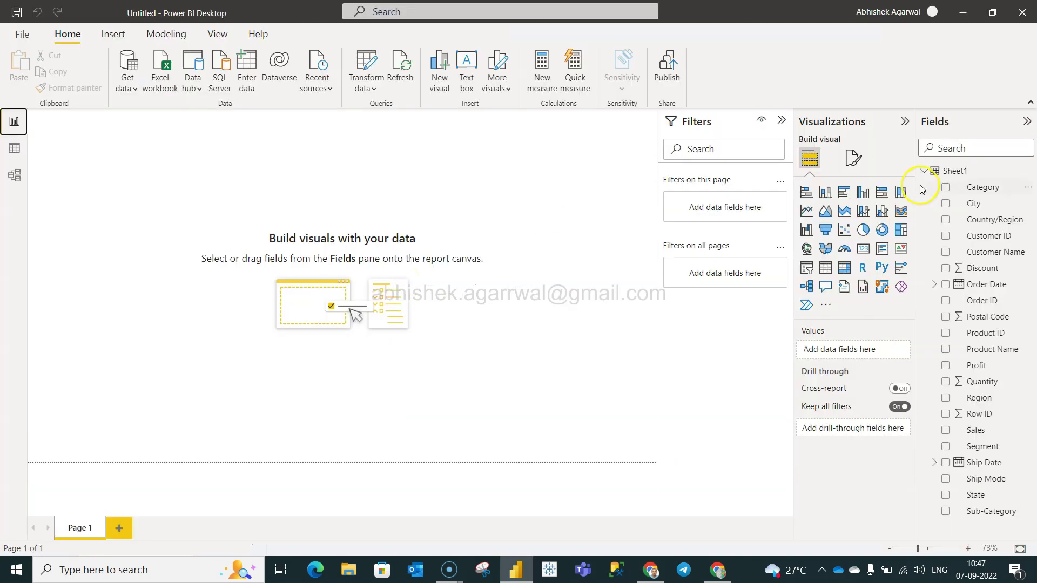
- Show Sheet1's 9,994 sales rows in Data view and scroll across to Order Date and Ship Date
click(947, 171)
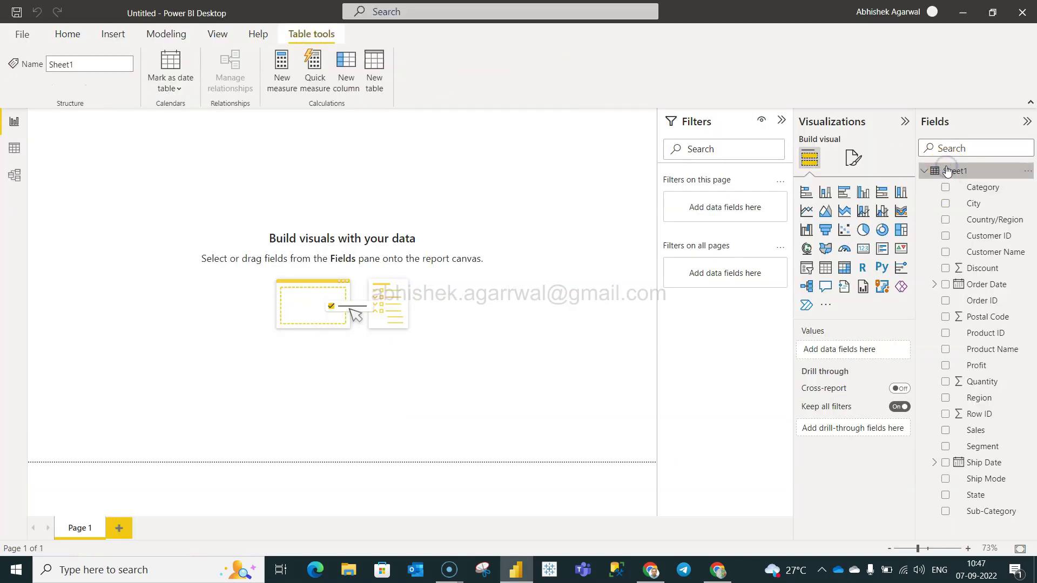
click(16, 150)
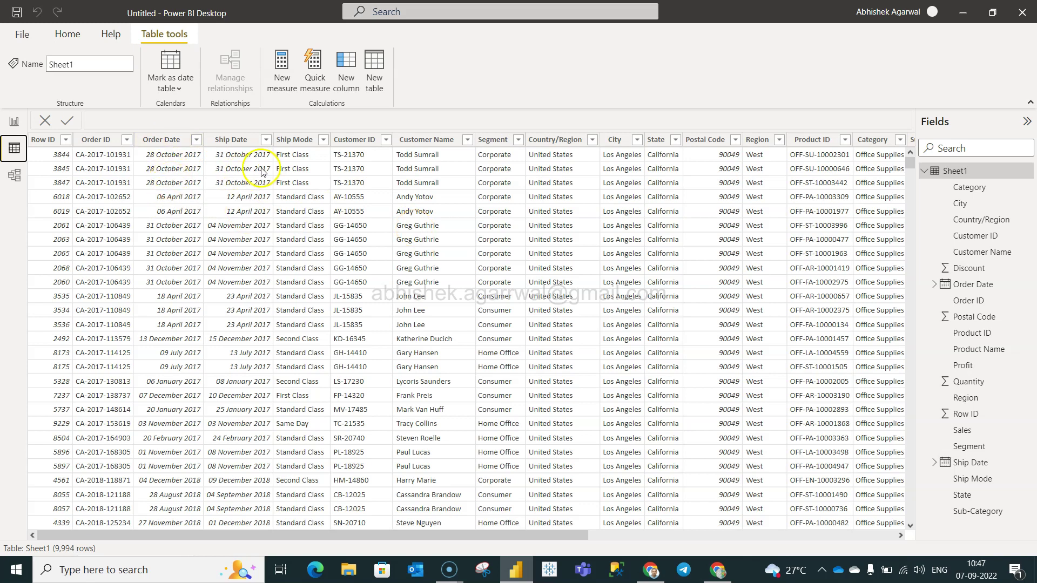
scroll(456, 192, right, 3)
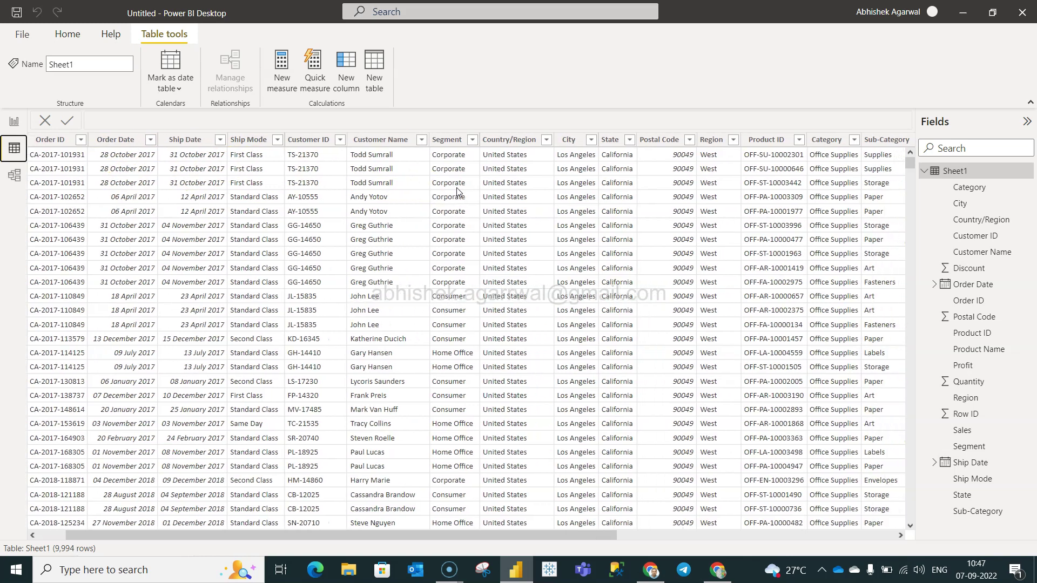
scroll(456, 192, right, 6)
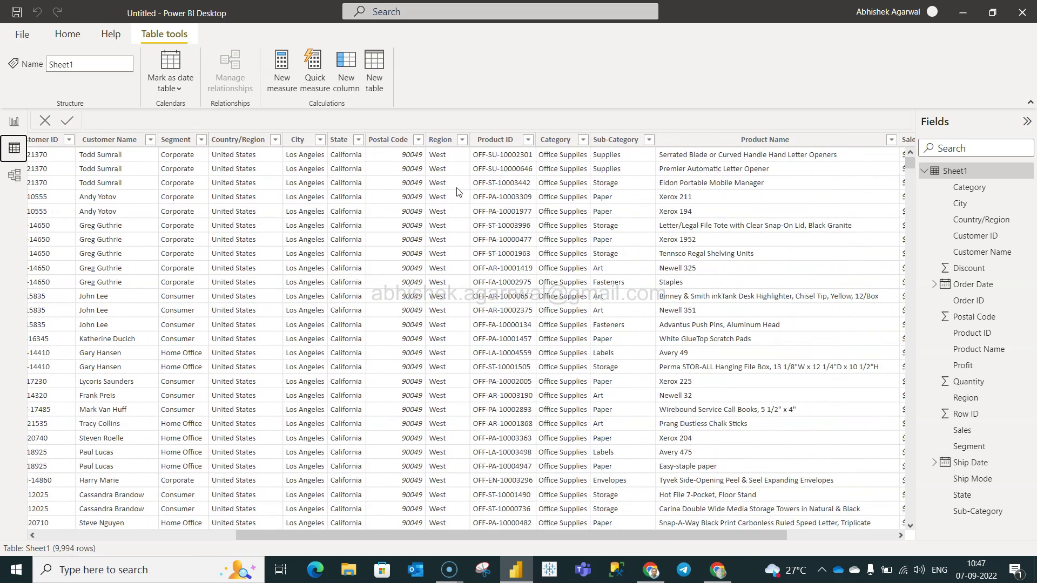
scroll(457, 192, left, 7)
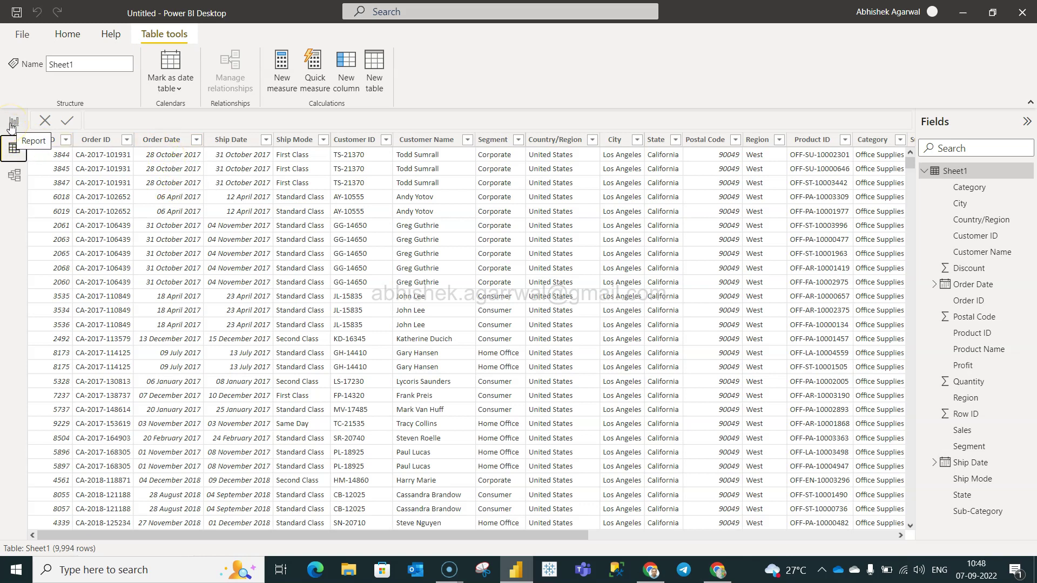
- Start a new calculated table named Date with a variable a on its second line
click(380, 70)
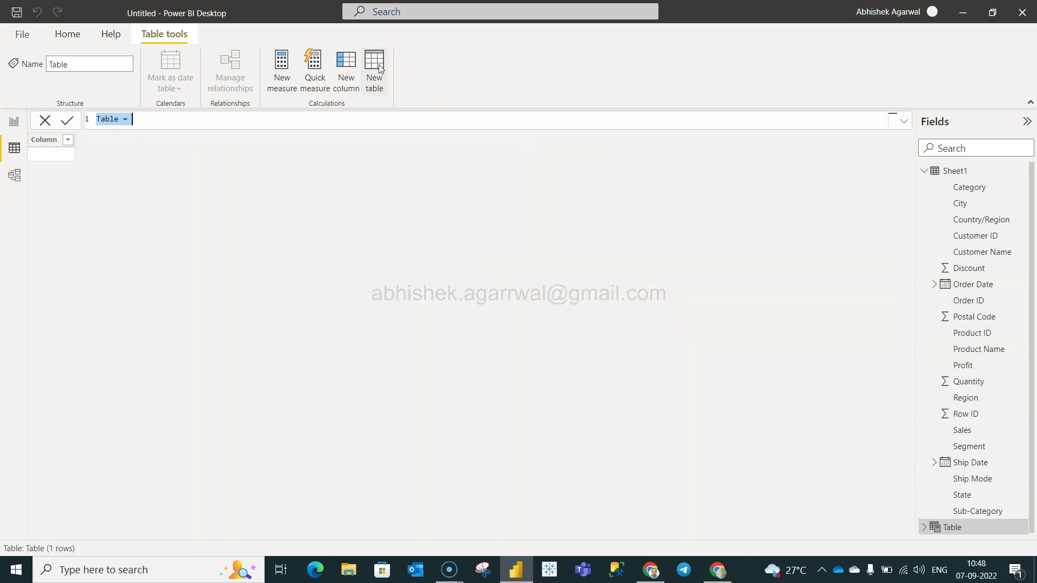
text(Date =)
key(shift+Return)
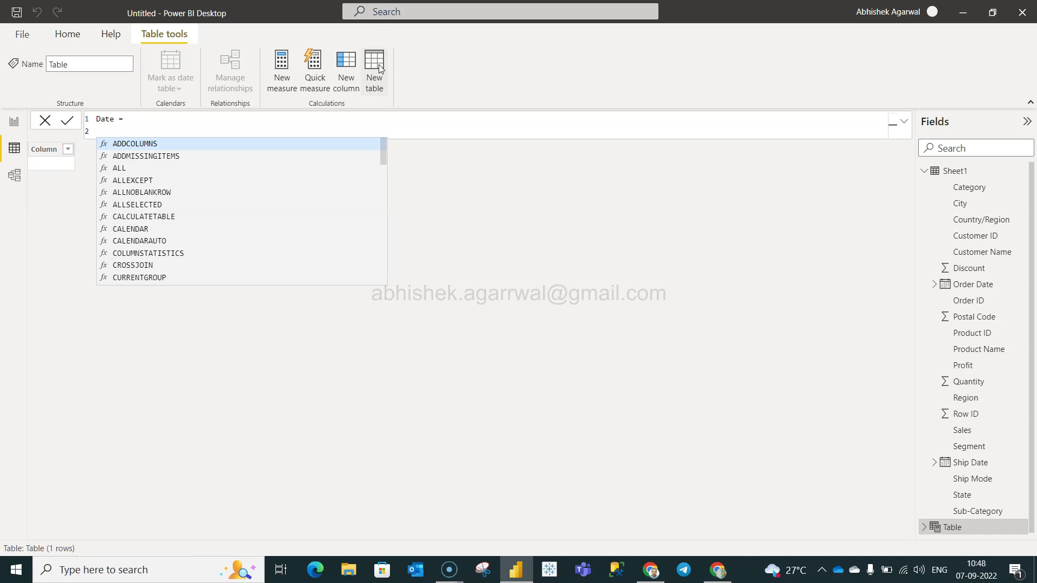
text(va)
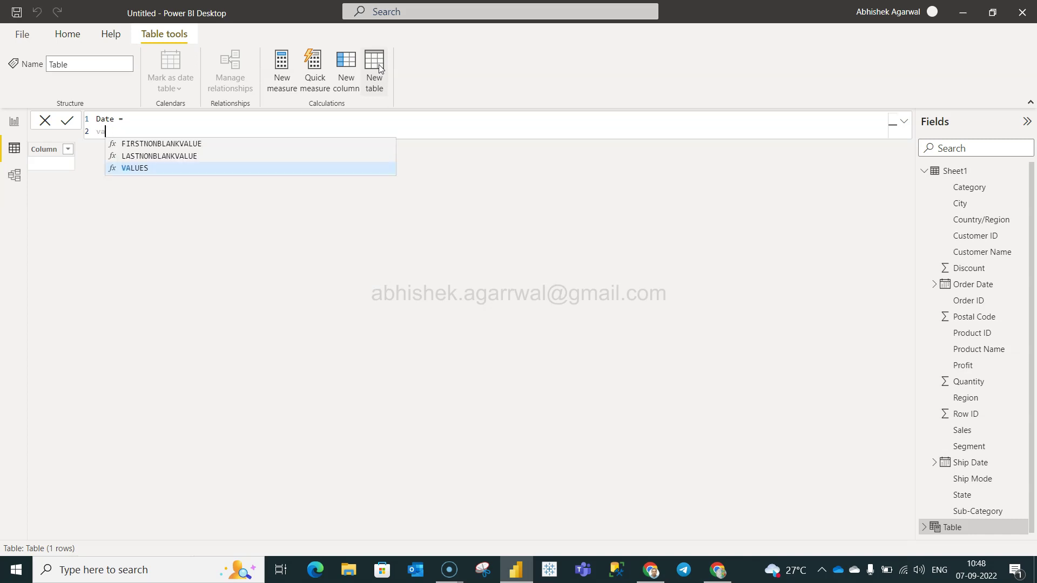
text(r a =)
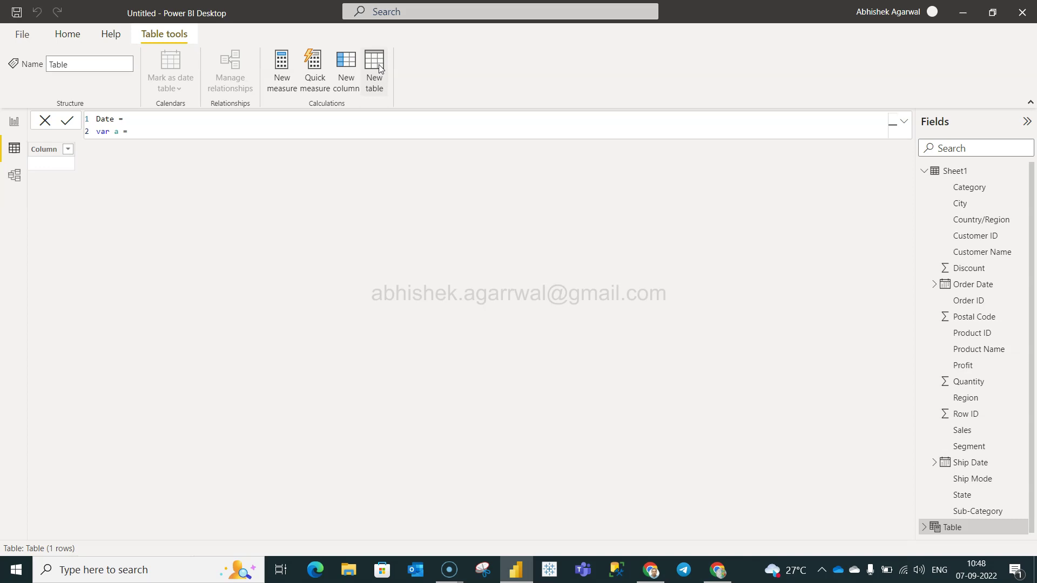
- Set a to CALENDAR(MIN(Sheet1[Order Date]),MAX(Sheet1[Order Date]))
text(calen)
key(Tab)
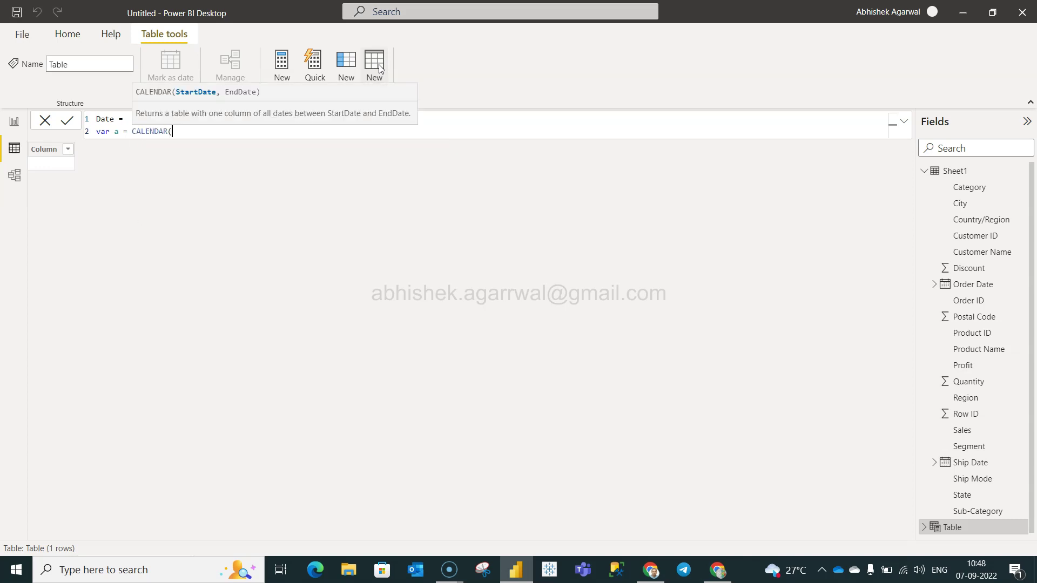
text(min)
key(Tab)
text(order)
key(Tab)
text(),)
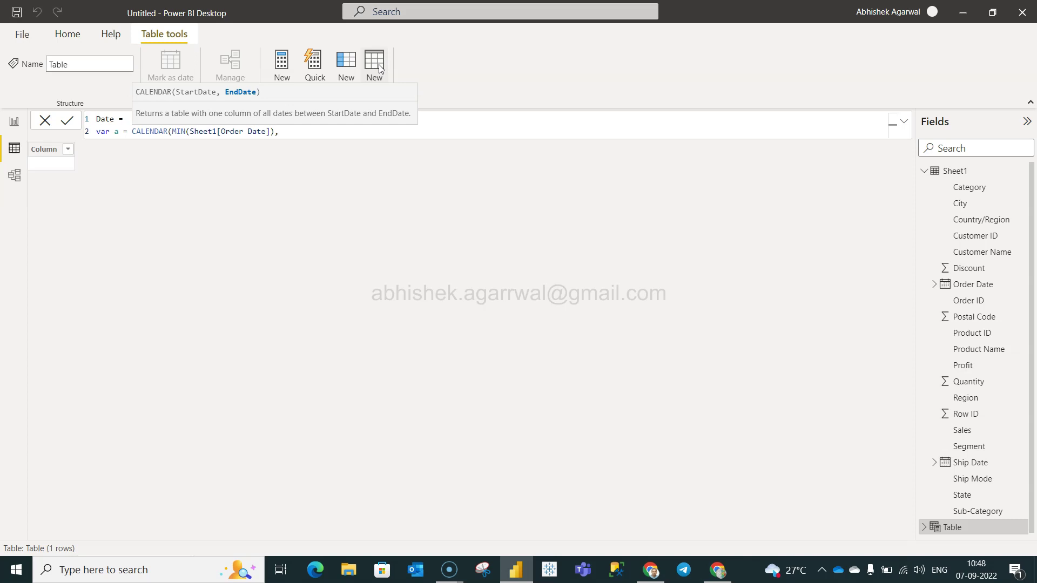
text(MAX(ord)
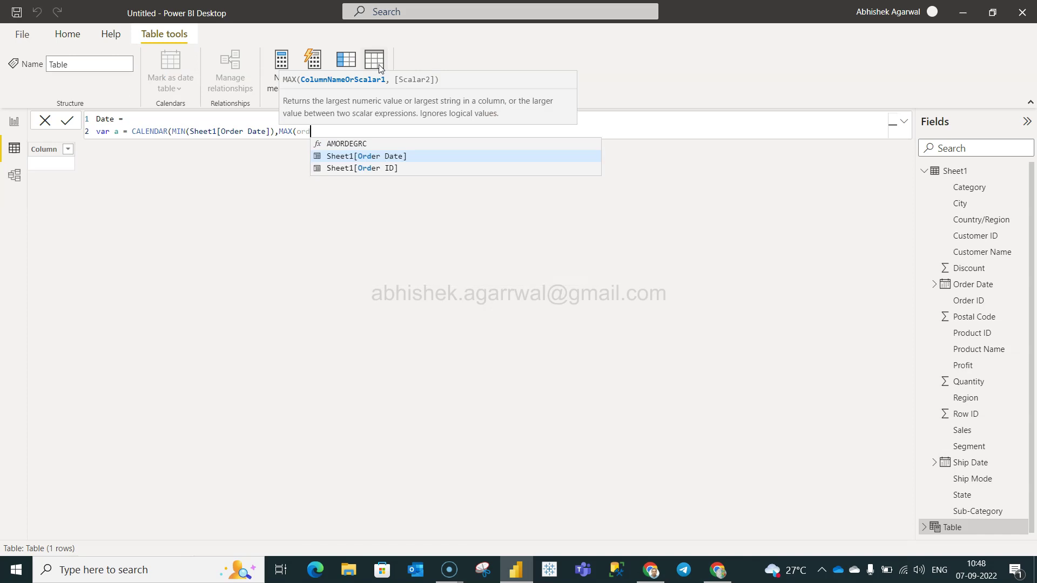
text(er)
key(Tab)
text())
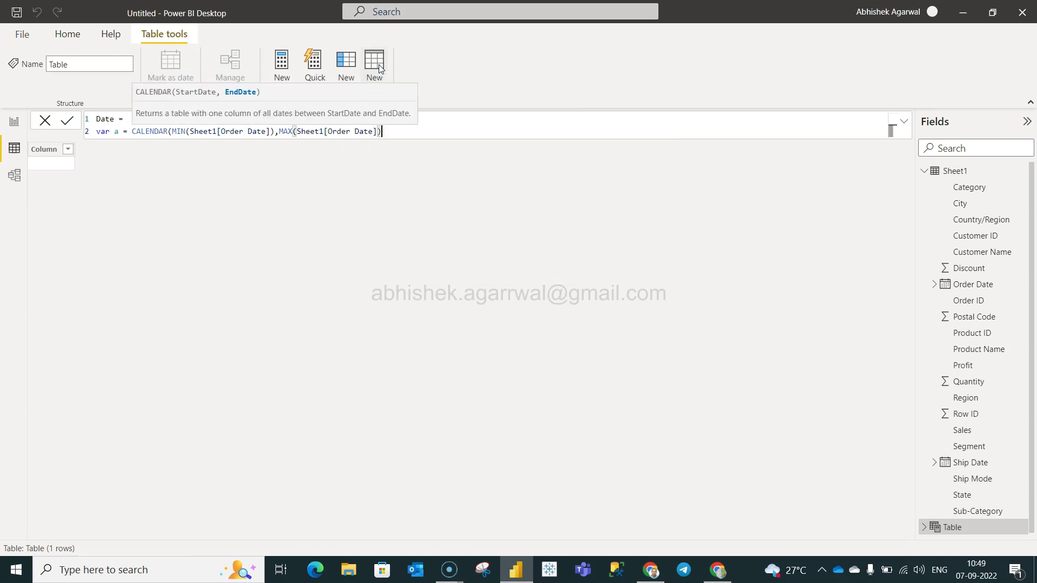
text())
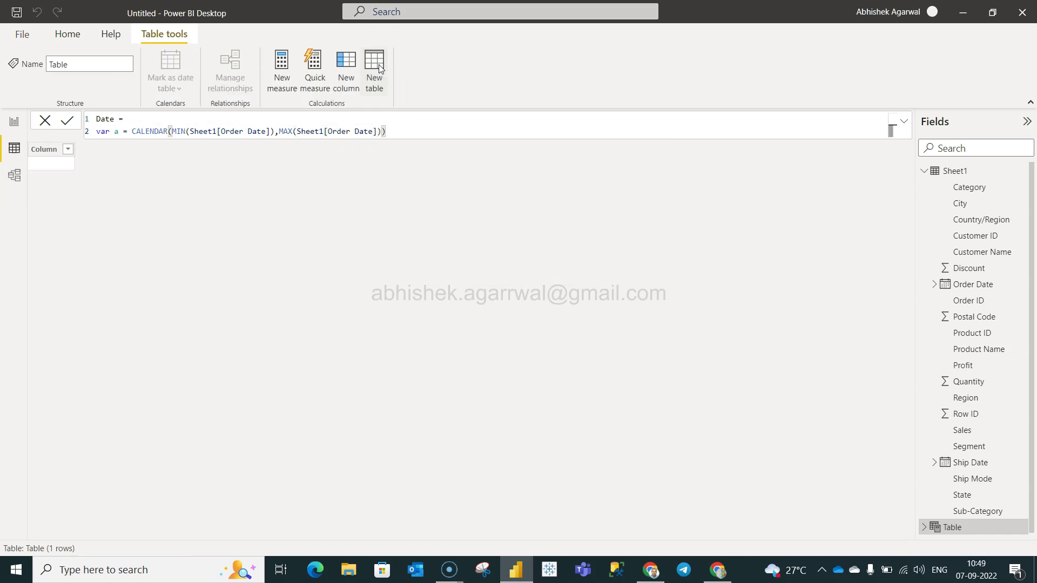
- Add a return line ADDCOLUMNS(a,"Year",YEAR([Date]) to the Date formula
key(shift+Return)
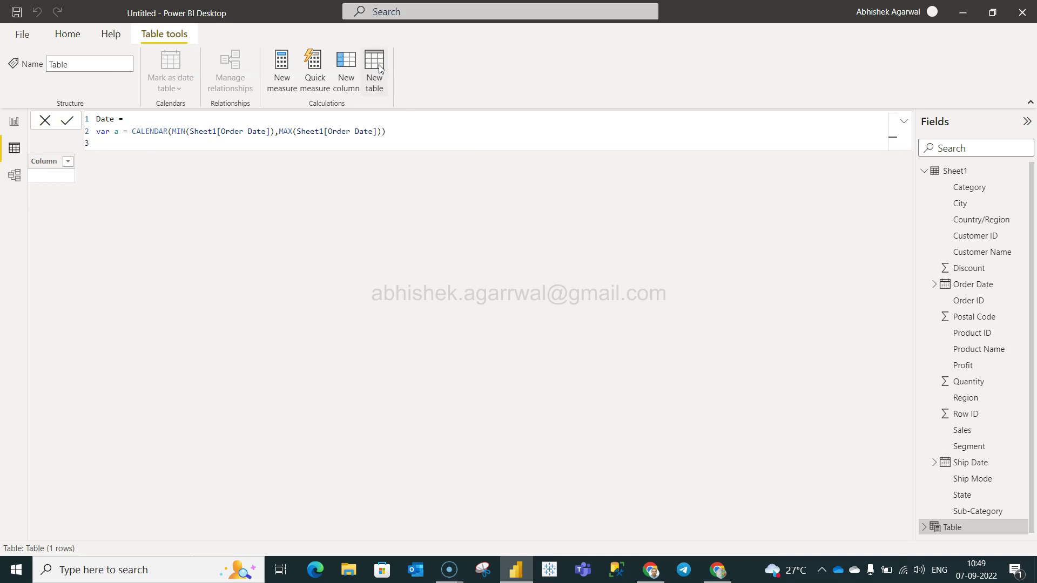
text(return)
text(add)
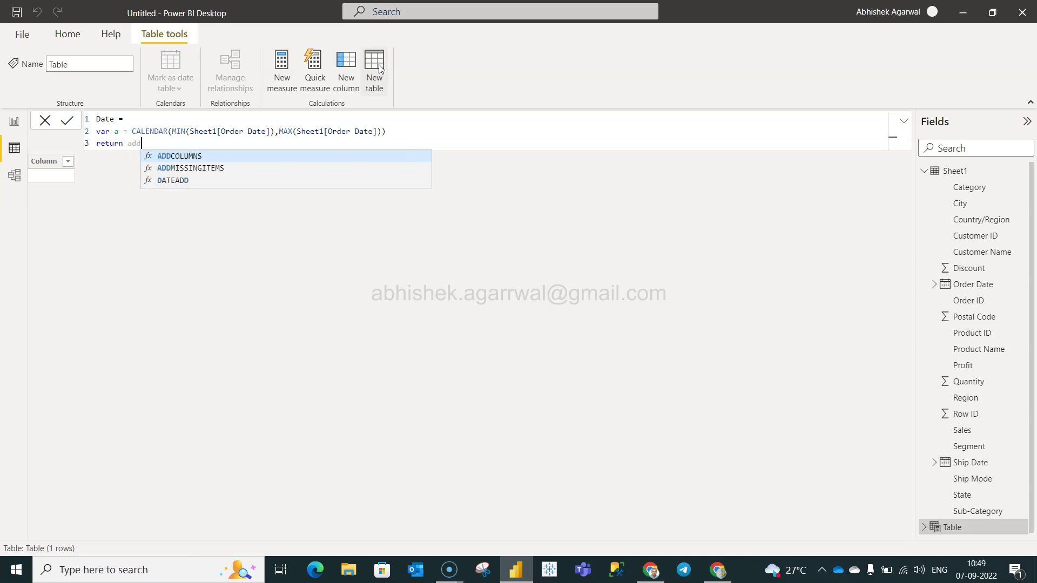
key(Tab)
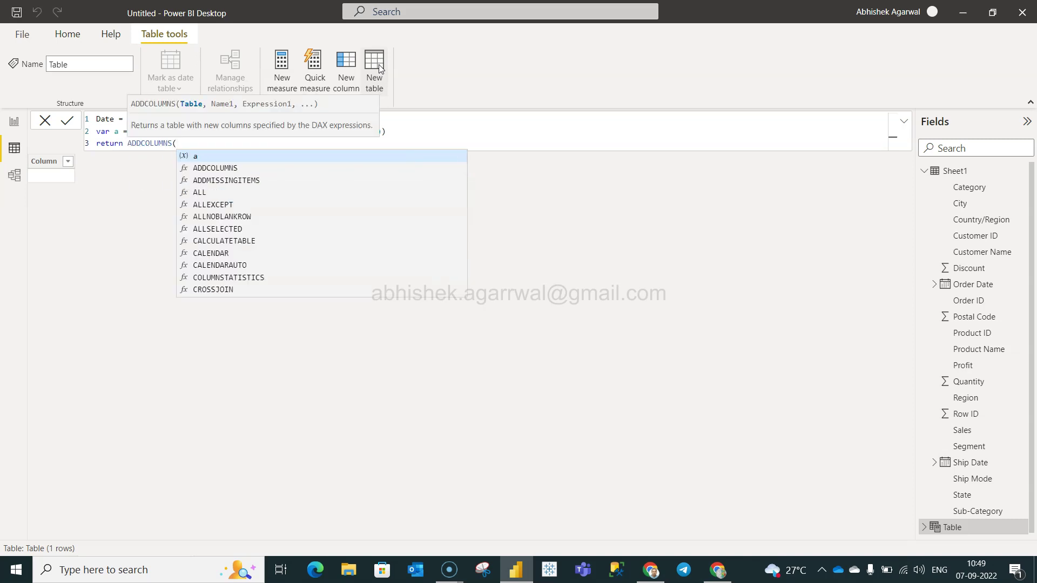
text(am)
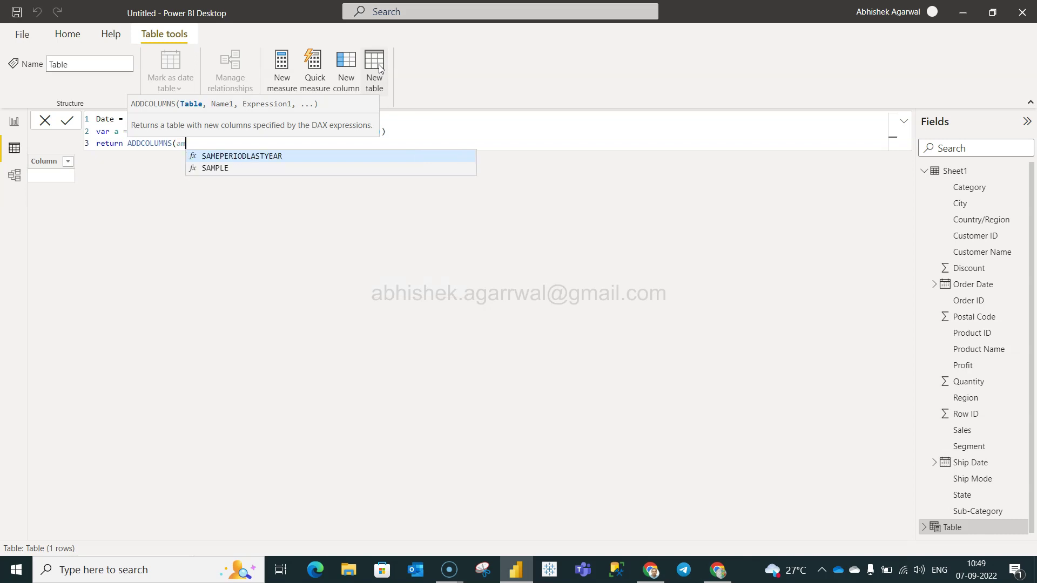
key(BackSpace)
text(,)
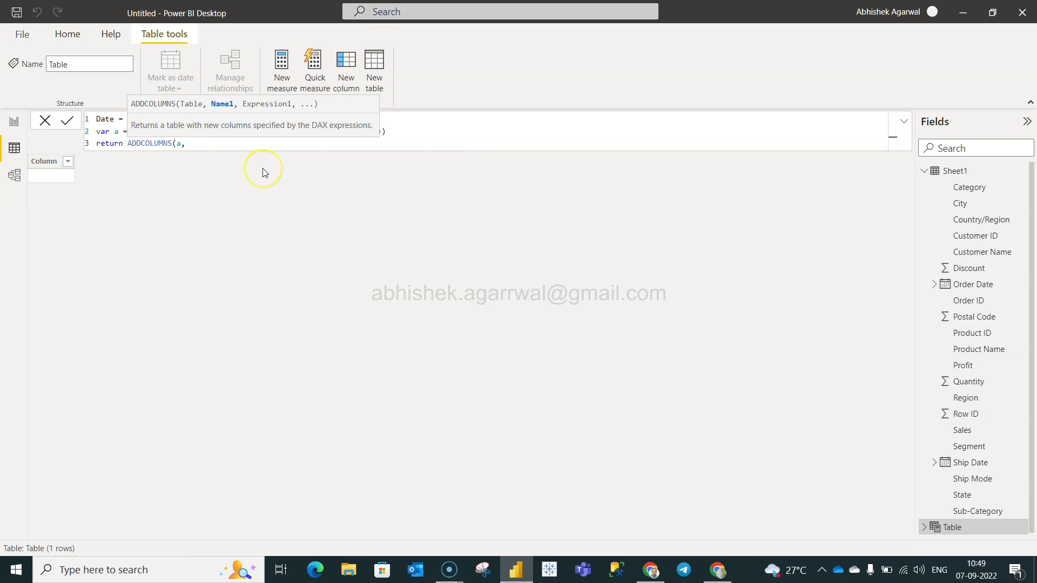
text("Year",YEAR()
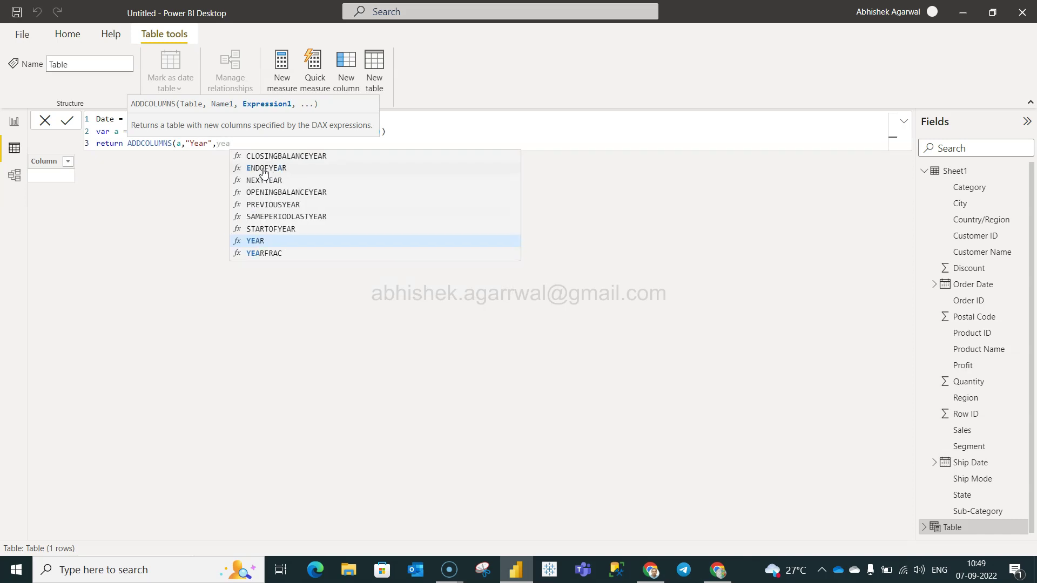
text([)
key(Tab)
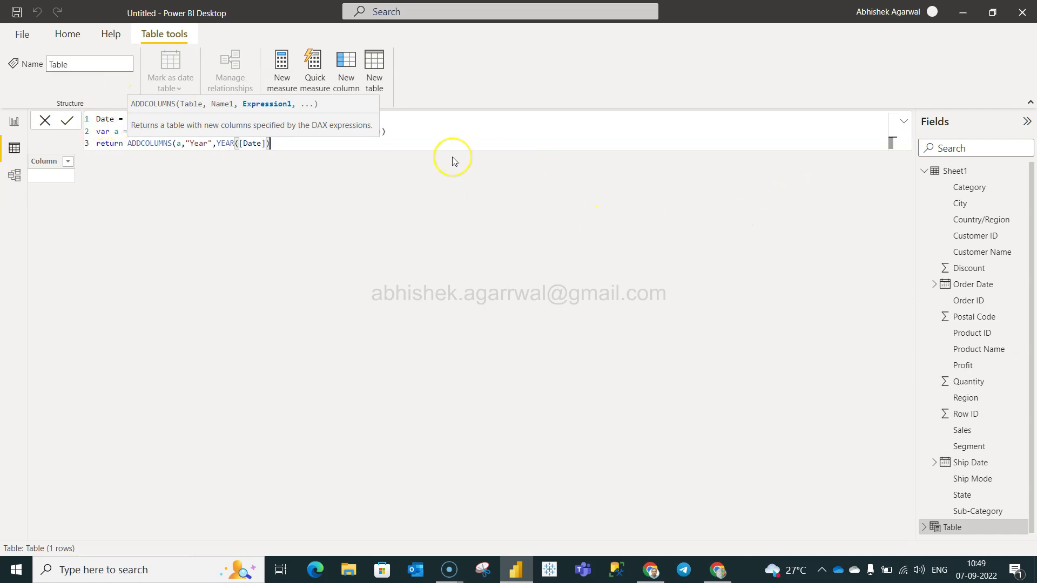
text(,)
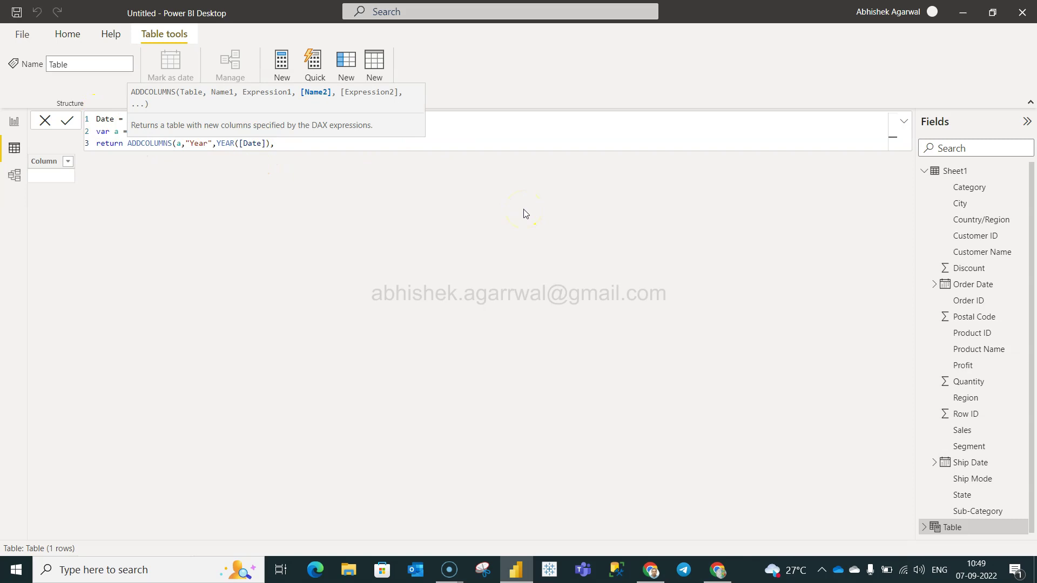
- Add "Month" MONTH([Date]), "Day" DAY([Date]) and "Month Name" FORMAT([Date],"MMM") columns
text("Month",mon)
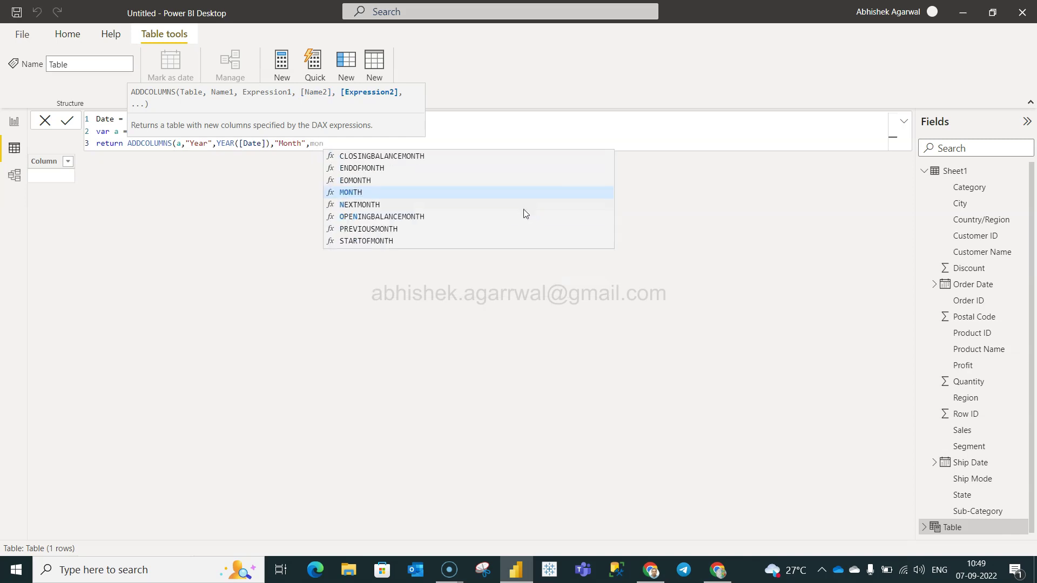
key(Tab)
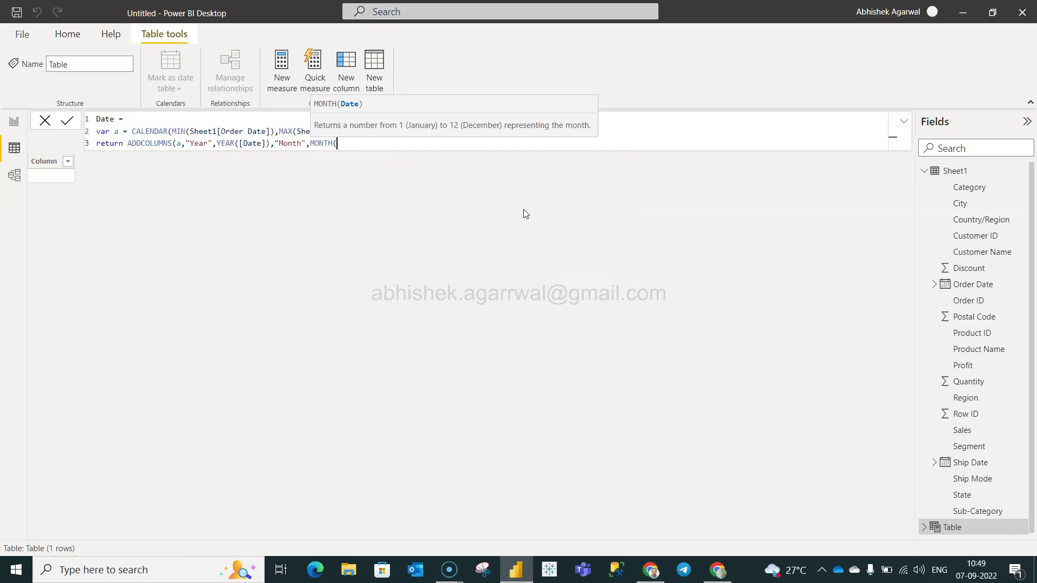
text([)
key(Tab)
text(),)
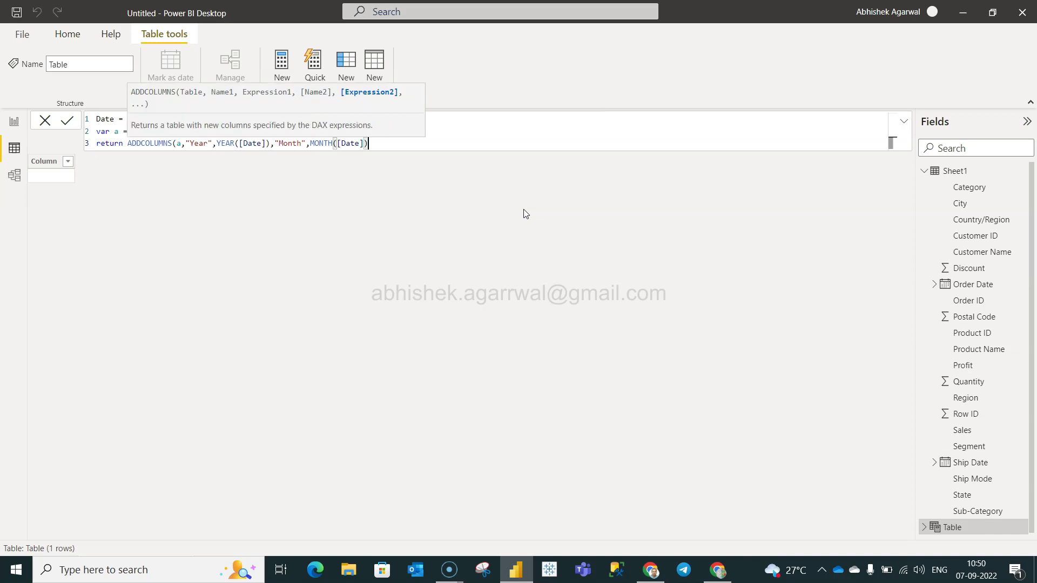
text(")
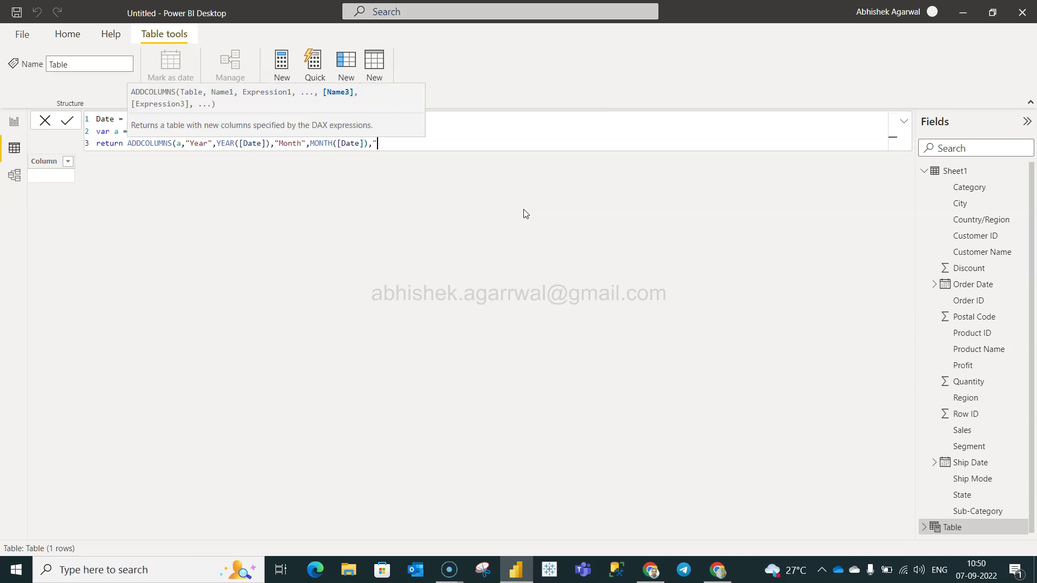
text(Day",DAY()
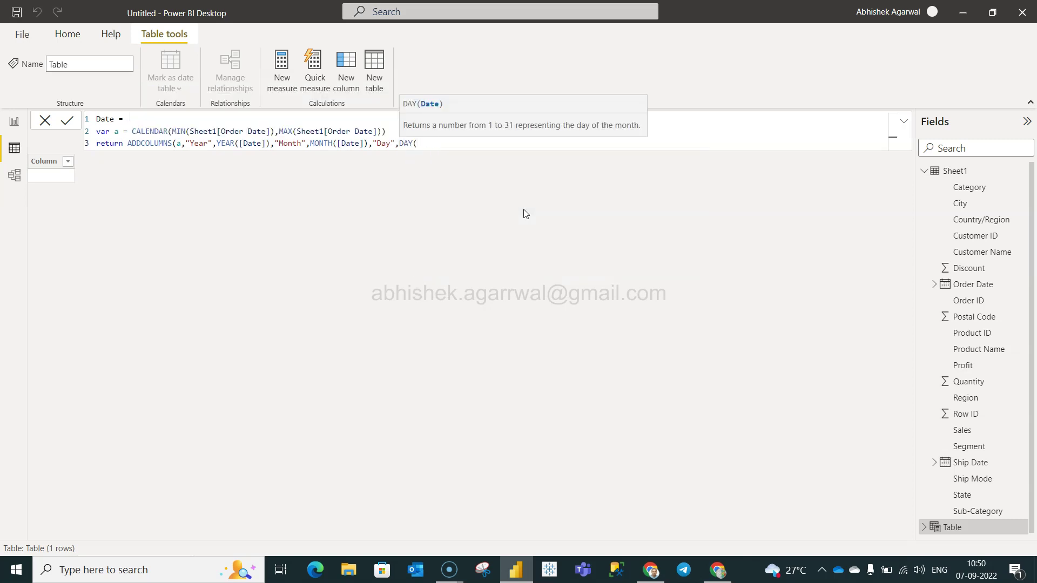
text([Date]))
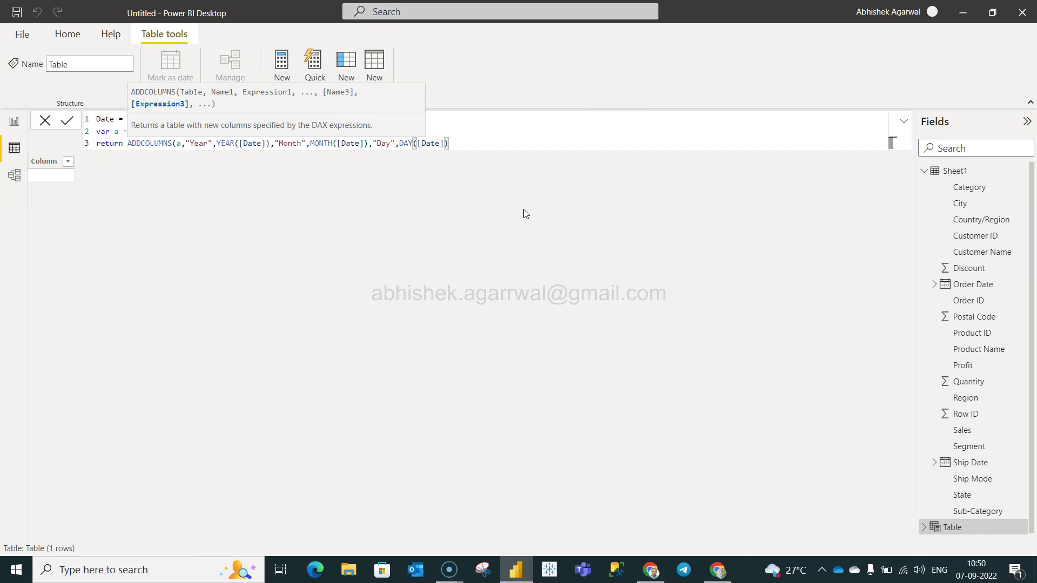
text(,"Month )
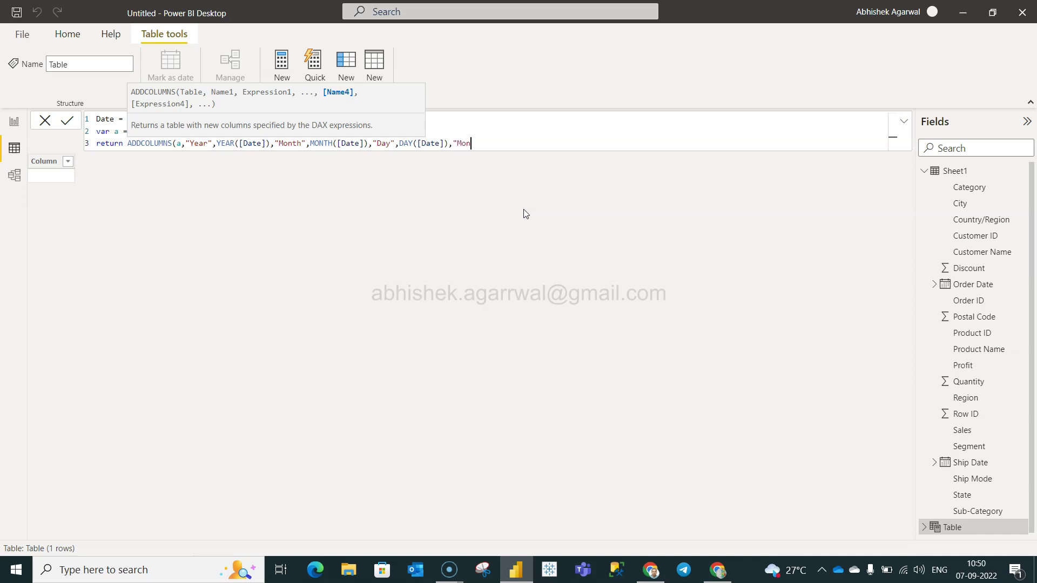
text(Name",FORMAT()
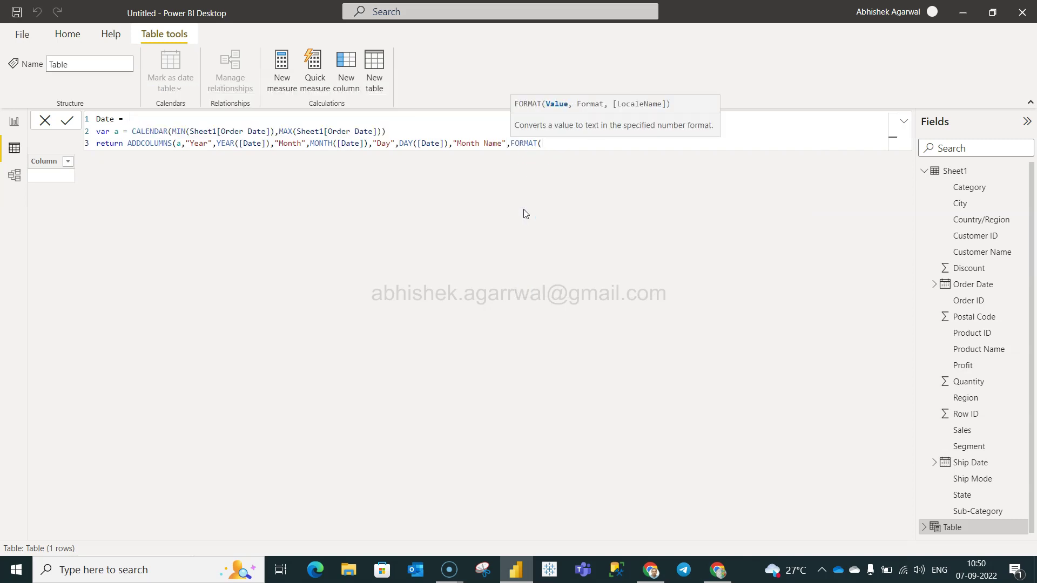
text([Date])
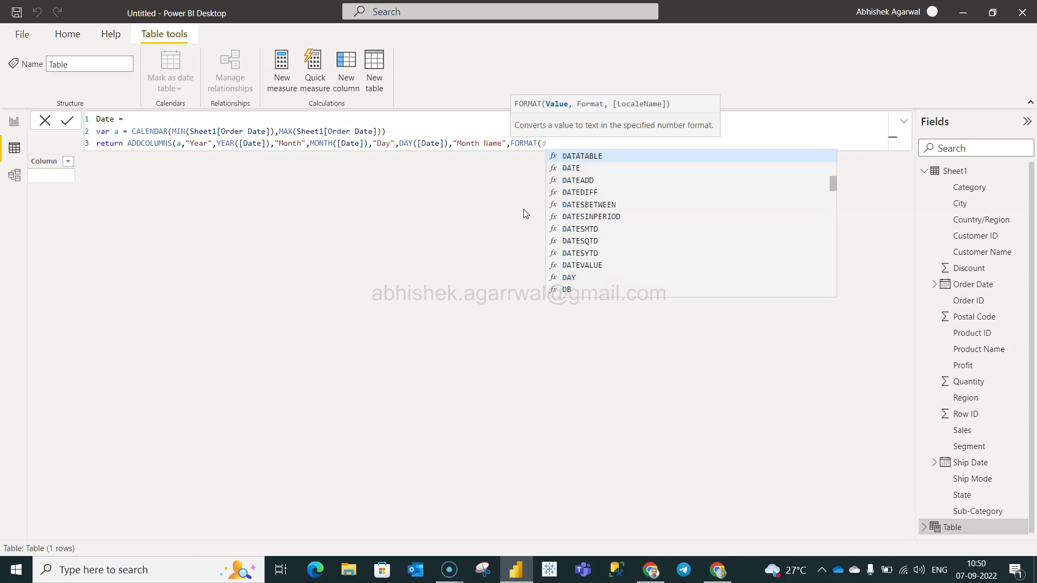
text(,"MMM")
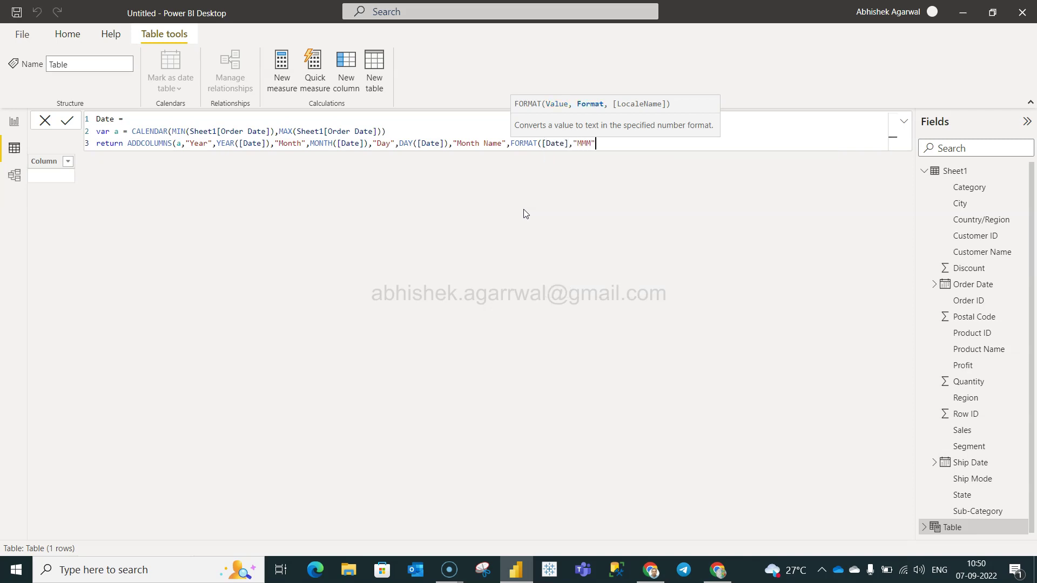
text())
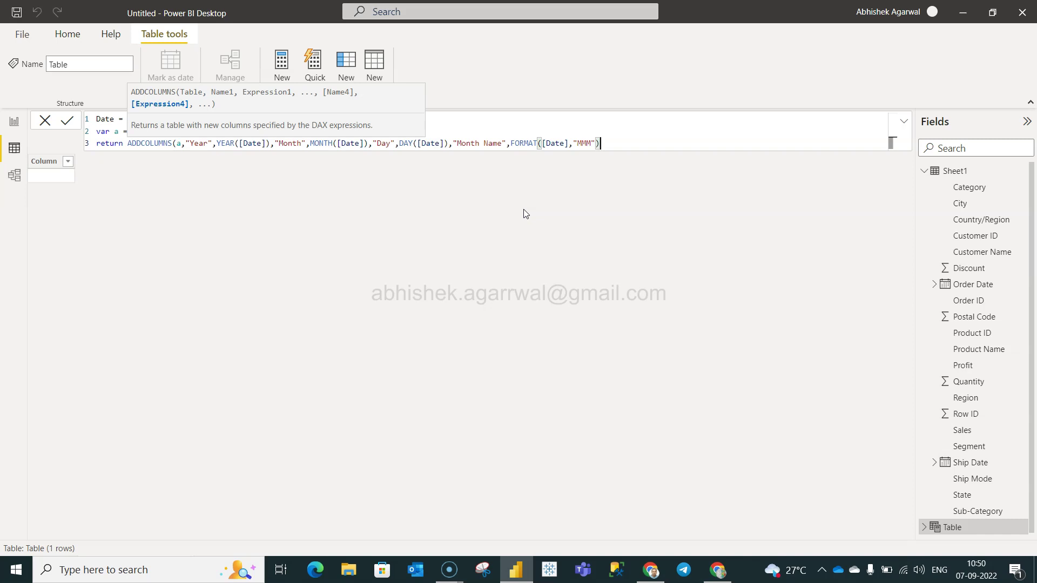
text(,"Mont)
- Add a "Year - Month" column as FORMAT([Date],"YYYY")&"-"&FORMAT([Date],"MMM") and close ADDCOLUMNS
key(BackSpace)
key(BackSpace)
key(BackSpace)
key(BackSpace)
text(Year)
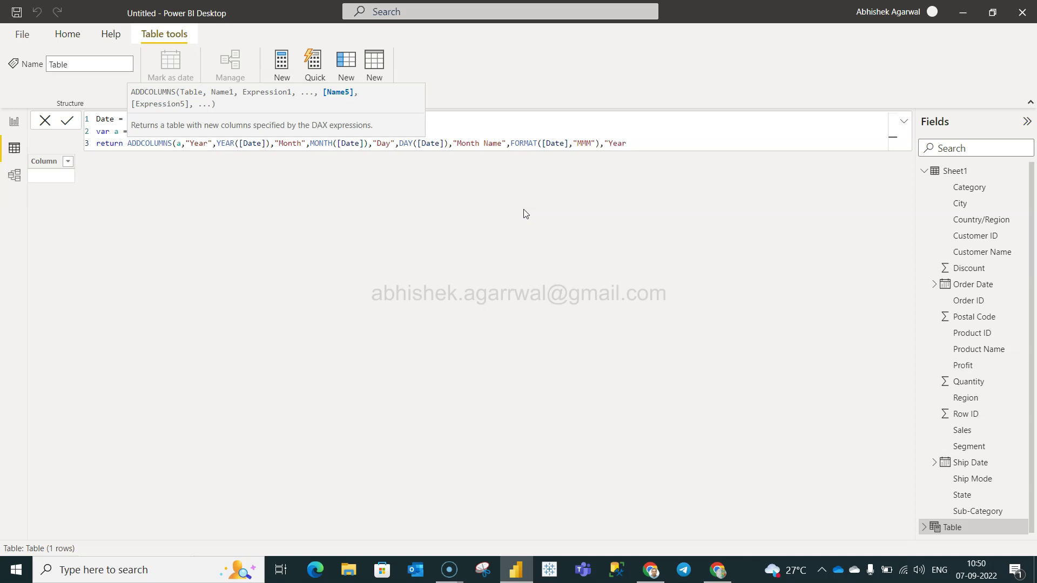
text( - Month",f)
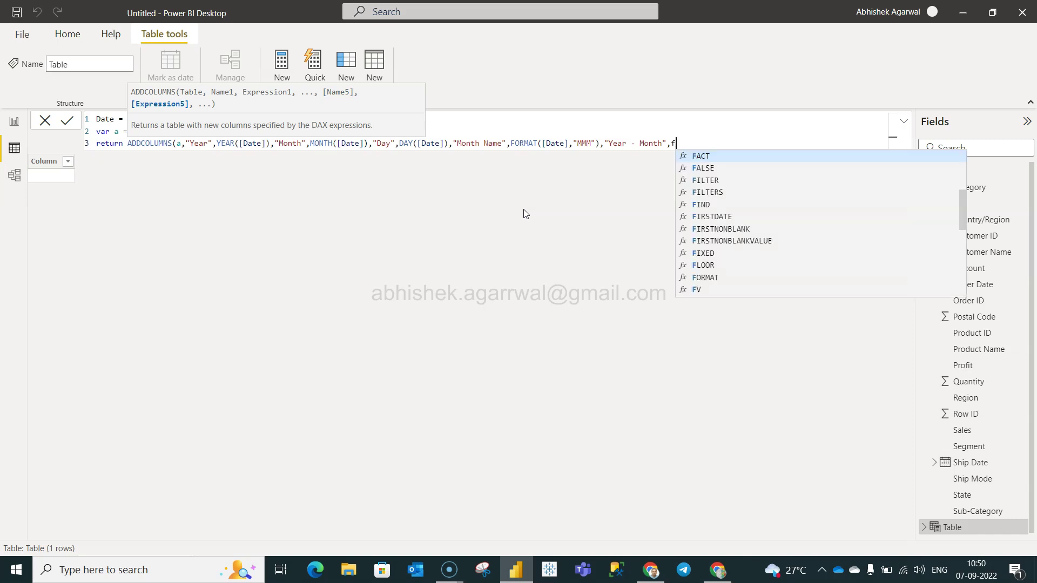
text(orm)
key(Tab)
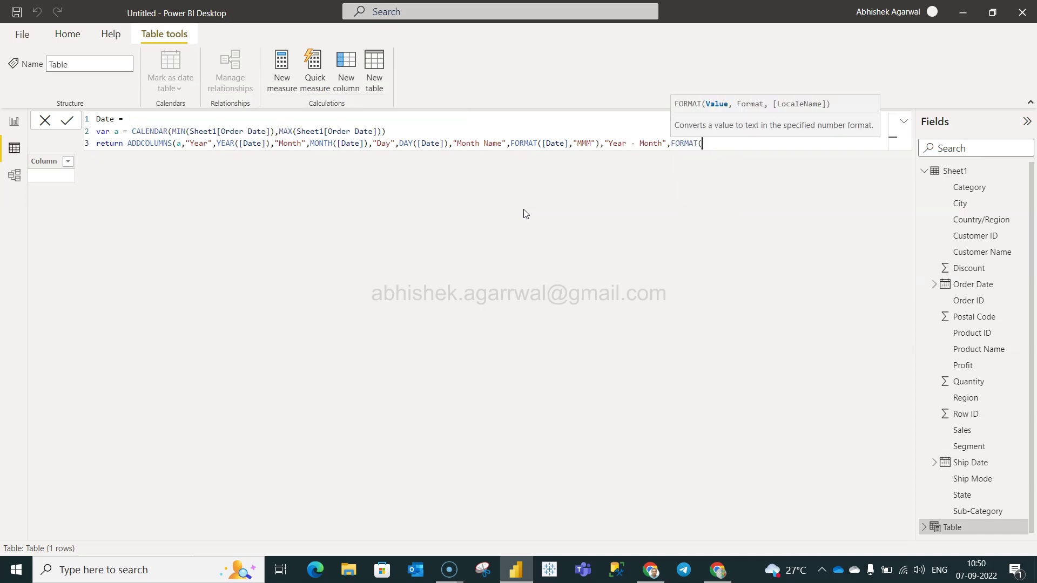
text([)
key(Tab)
text(,"YYYY")&)
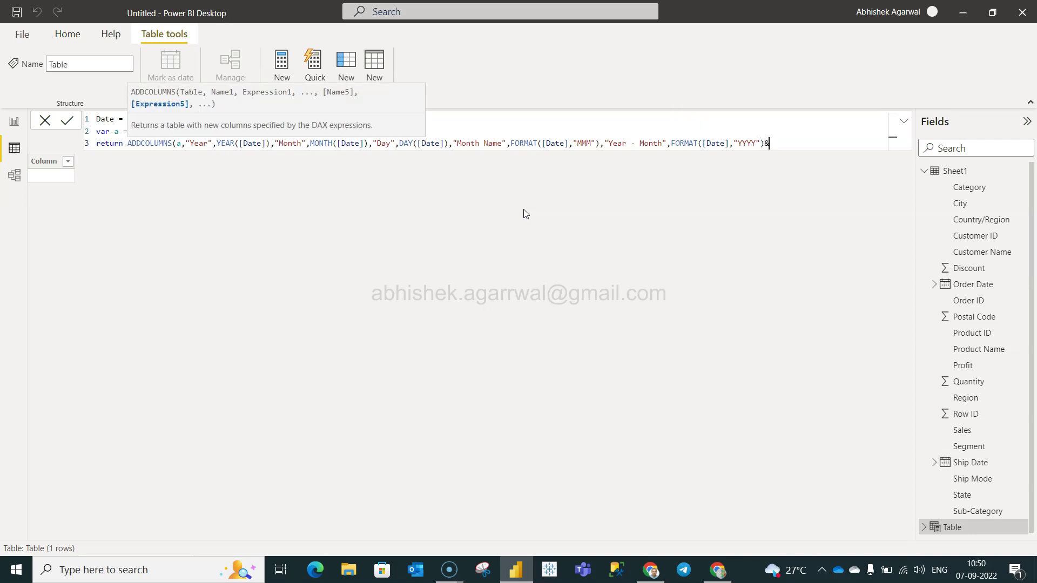
text(")
text(-)
text(")
text(&)
text(FORMAT()
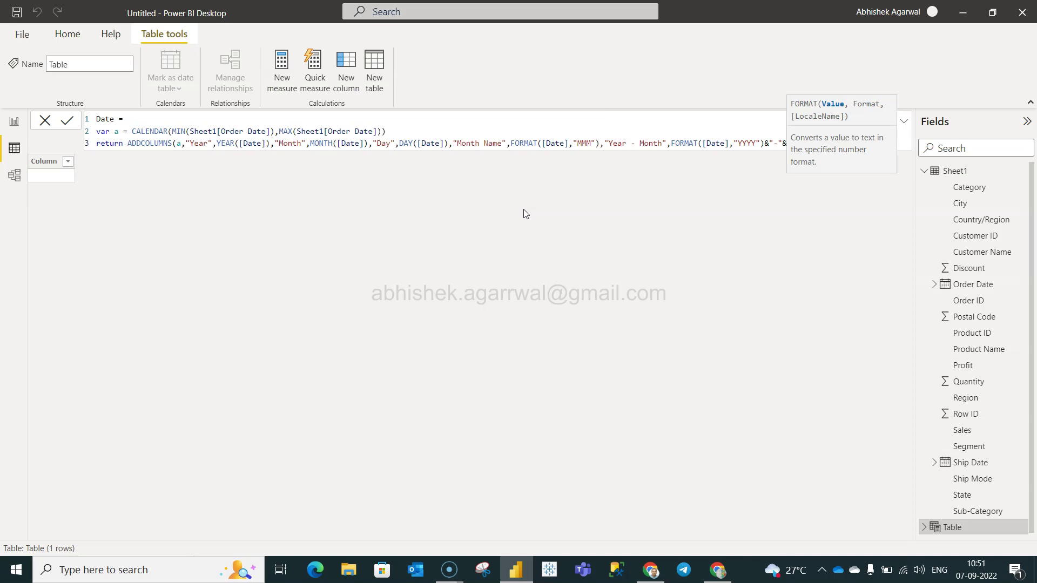
text([)
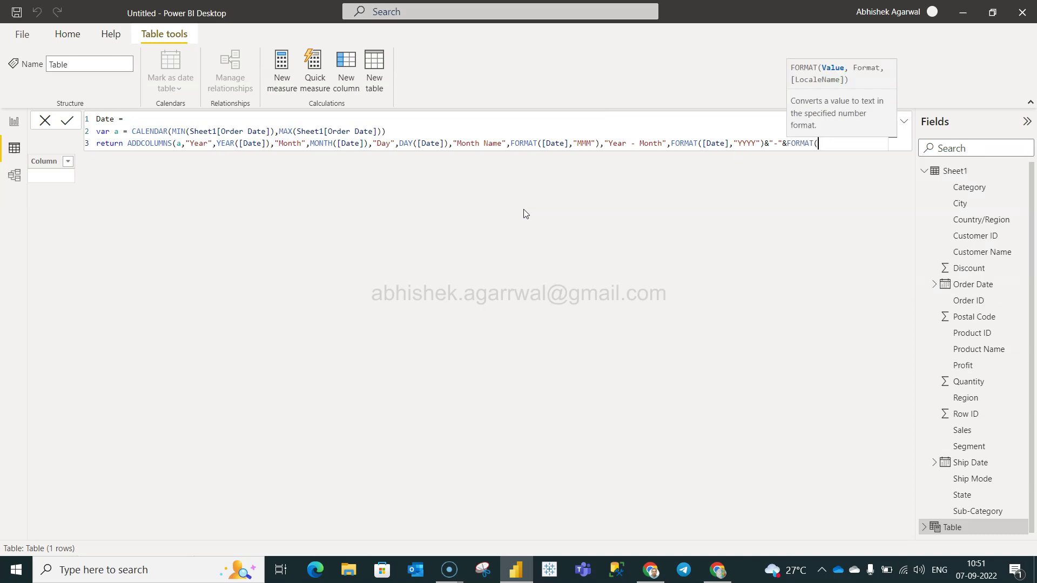
key(Tab)
text(,"MMM"))
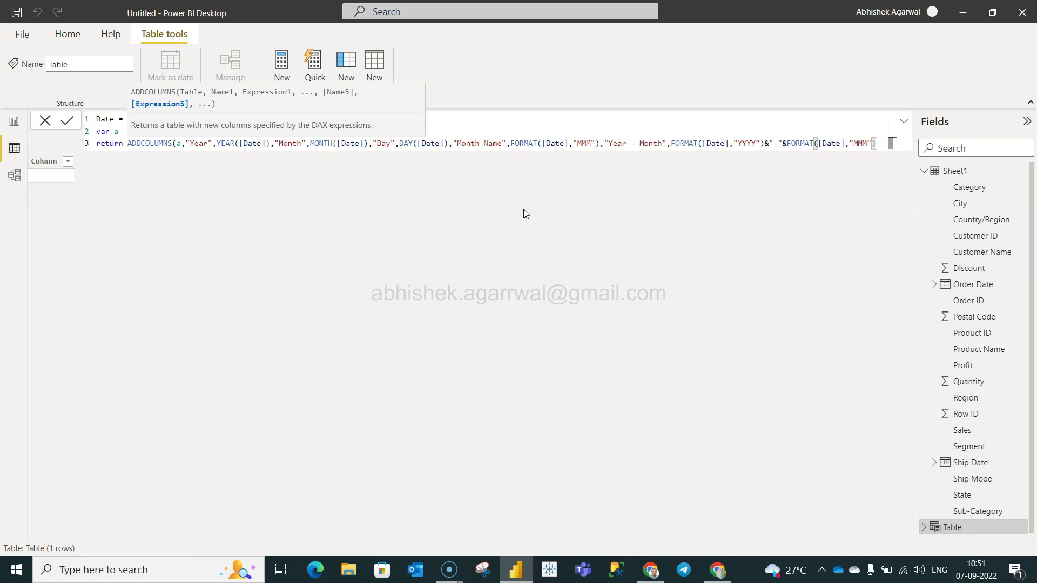
text())
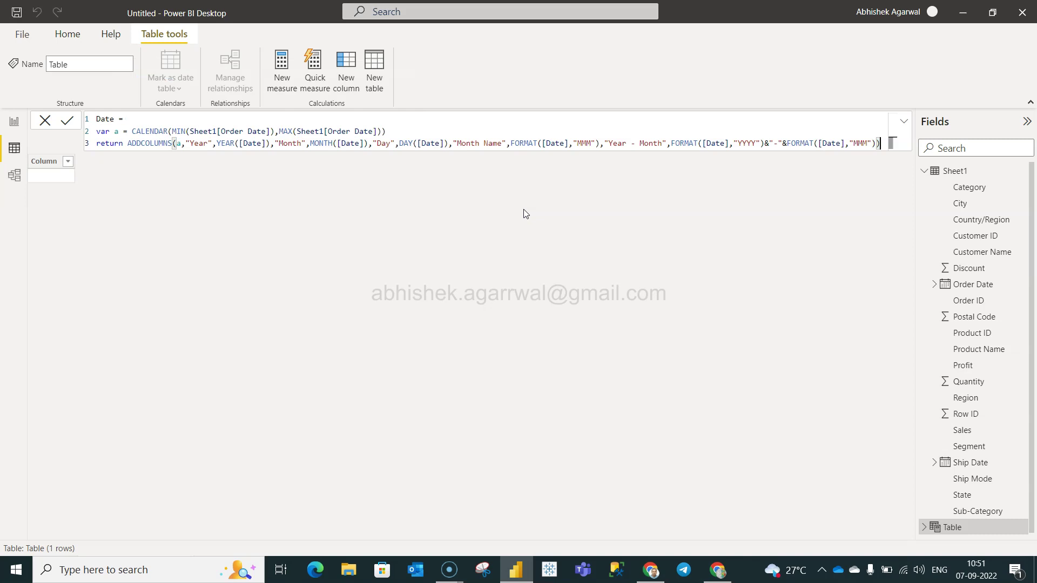
- Commit the Date formula, producing 1,458 daily rows starting 01-01-2018 with values like 2018-Jan
click(67, 121)
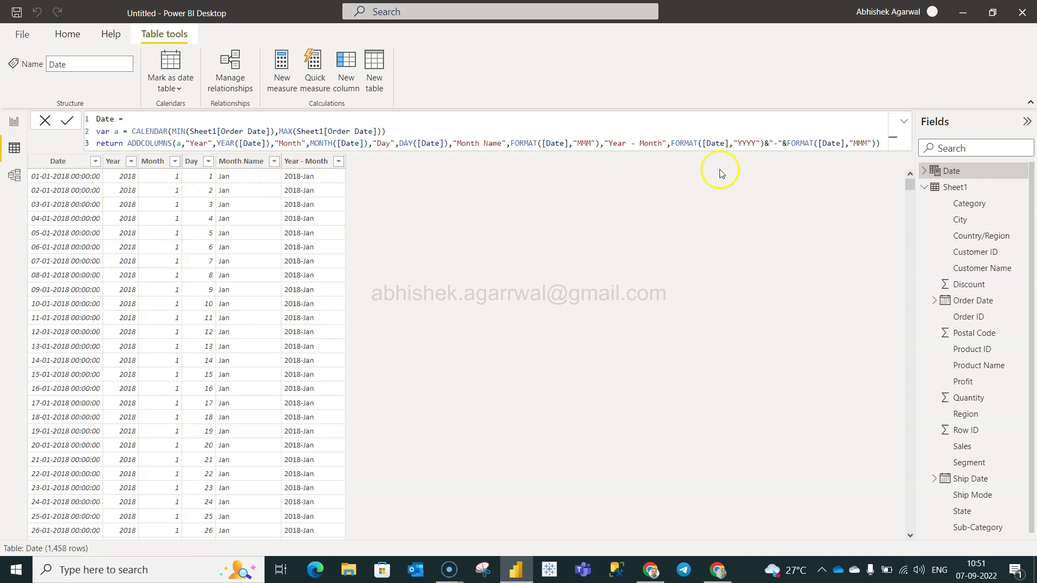
- Rename the "Year - Month" column to "Month - Year" in the formula
double_click(617, 143)
key(BackSpace)
text(Month)
key(Right)
key(Right)
key(Right)
key(Right)
key(BackSpace)
key(BackSpace)
key(BackSpace)
key(BackSpace)
key(BackSpace)
text(Year)
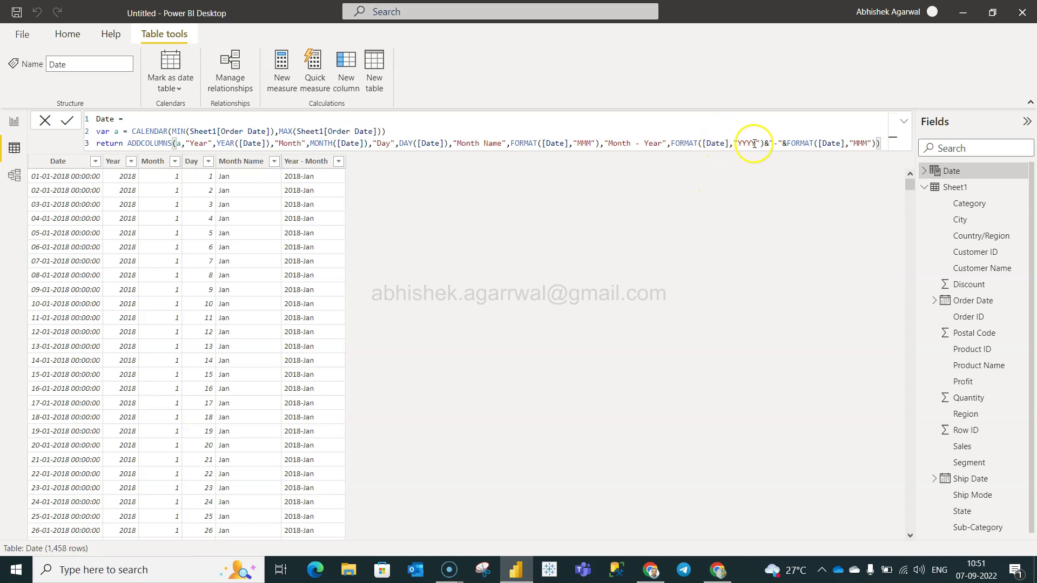
- Swap the FORMAT codes to "MMM" then "YYYY" and commit, giving values like Jan-2018
click(758, 143)
key(Left)
key(Left)
key(BackSpace)
key(BackSpace)
key(BackSpace)
key(BackSpace)
text(MMM)
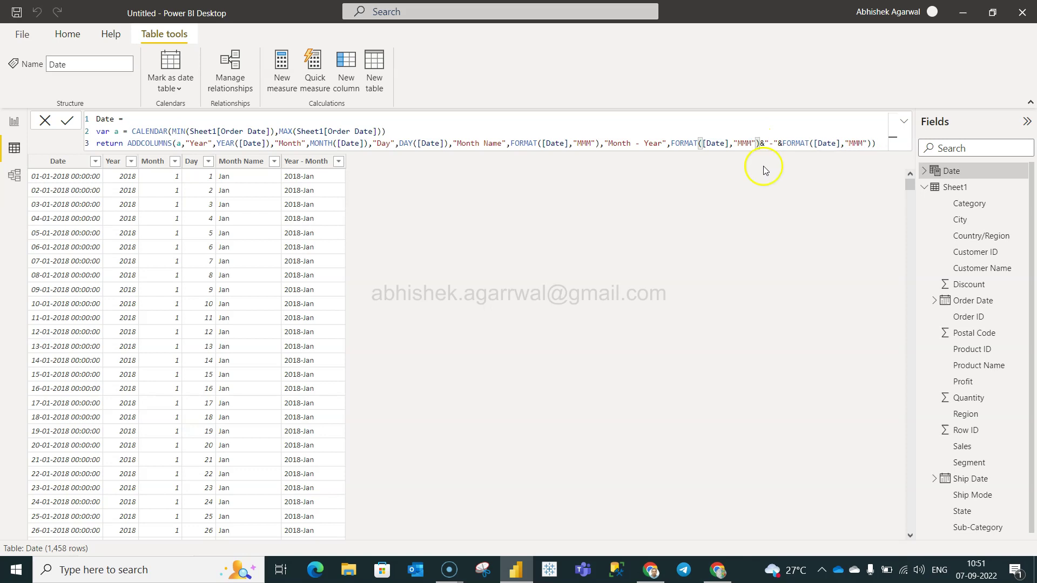
click(862, 143)
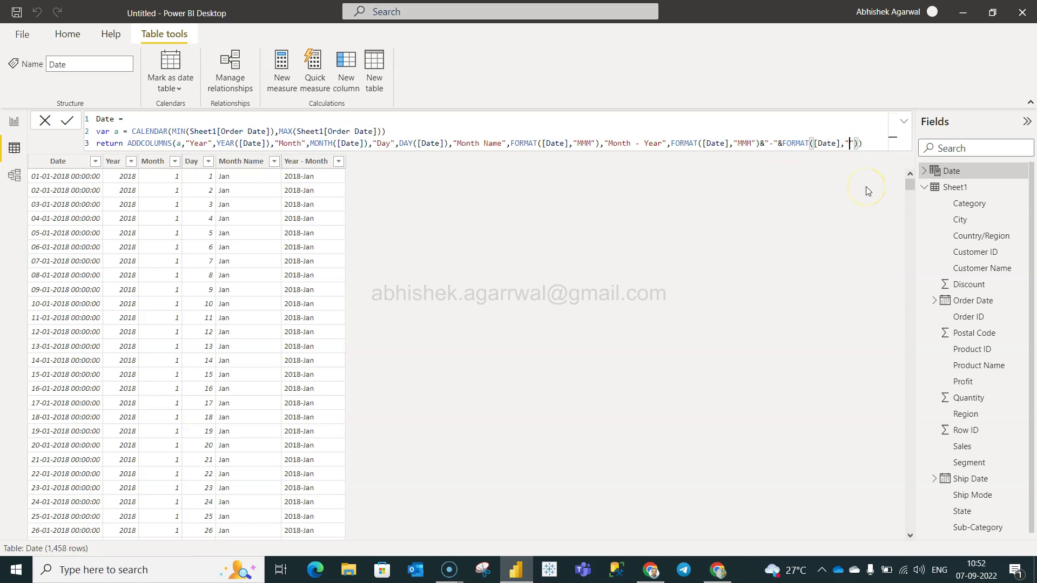
key(BackSpace)
key(BackSpace)
key(BackSpace)
text(YYYY)
click(67, 120)
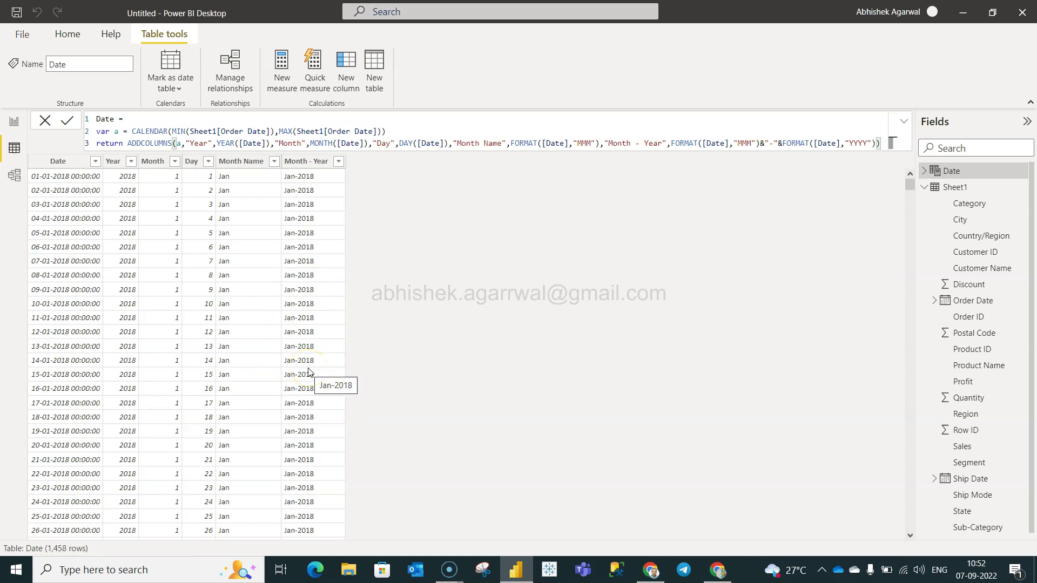
- In Model view, drag Sheet1's Order Date onto Date[Date] to create a one-to-many relationship
click(13, 174)
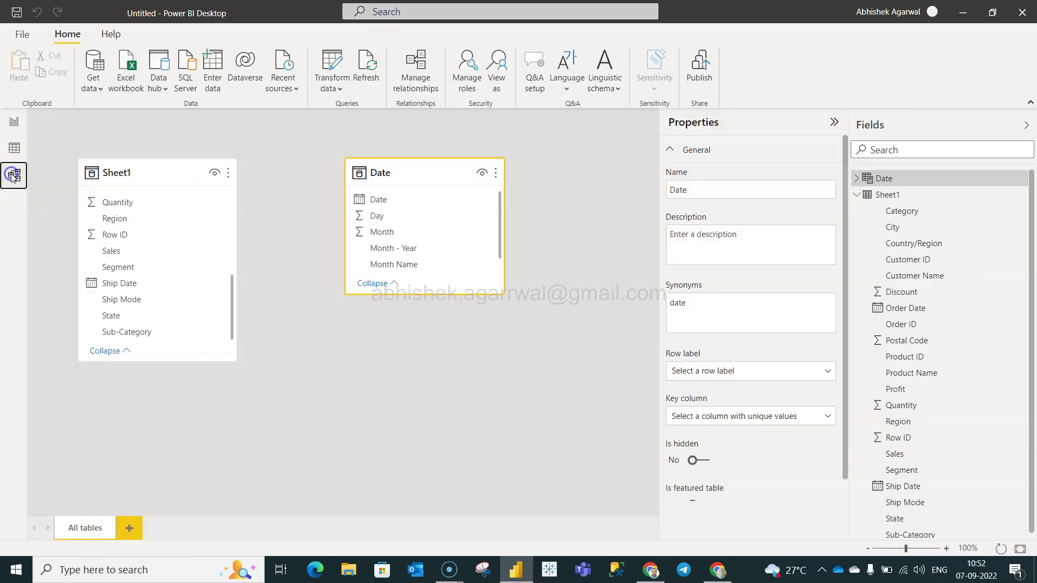
click(168, 301)
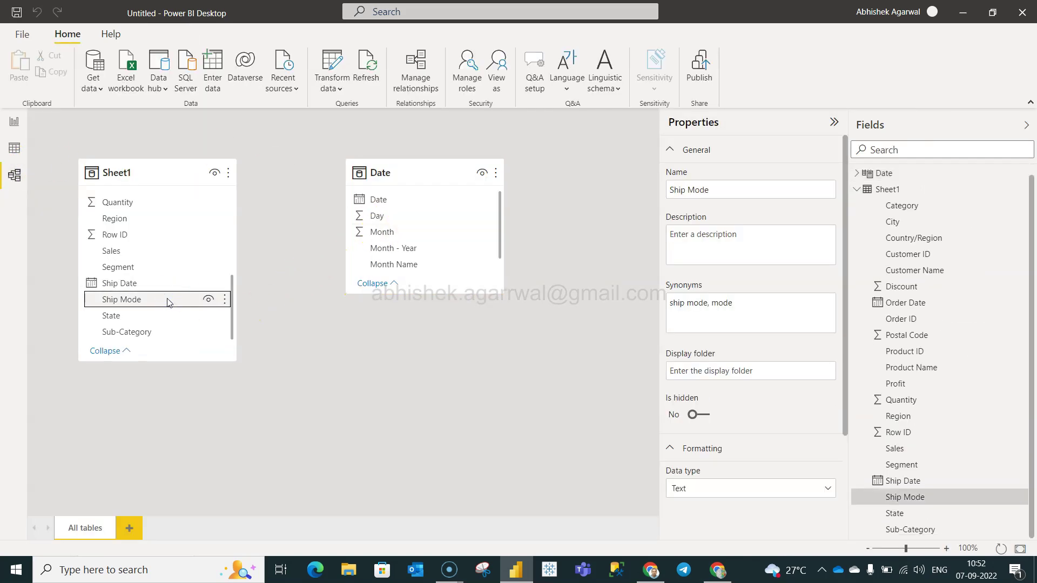
scroll(168, 300, up, 4)
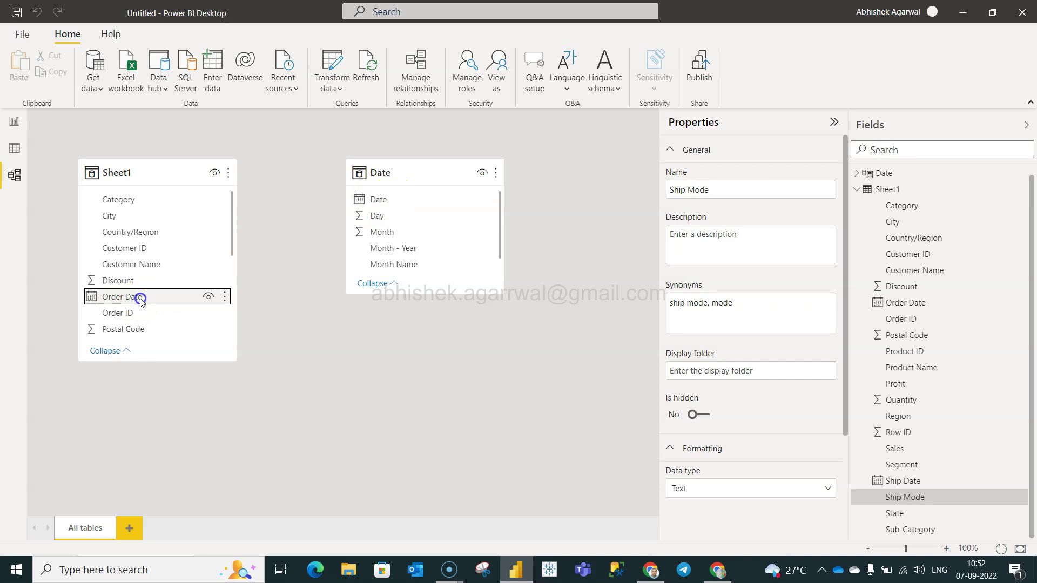
drag(139, 296, 400, 204)
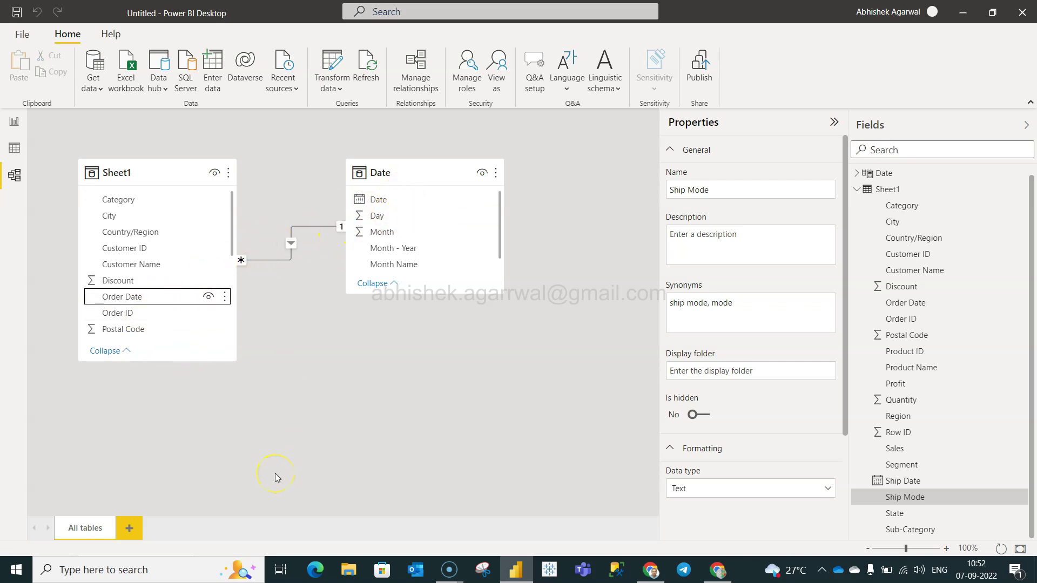
click(183, 296)
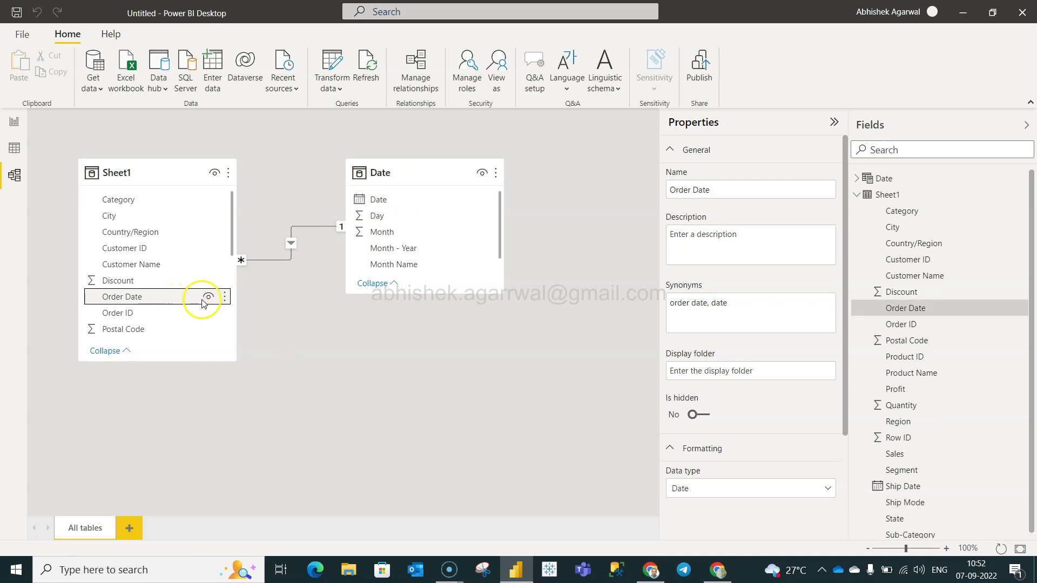
click(280, 259)
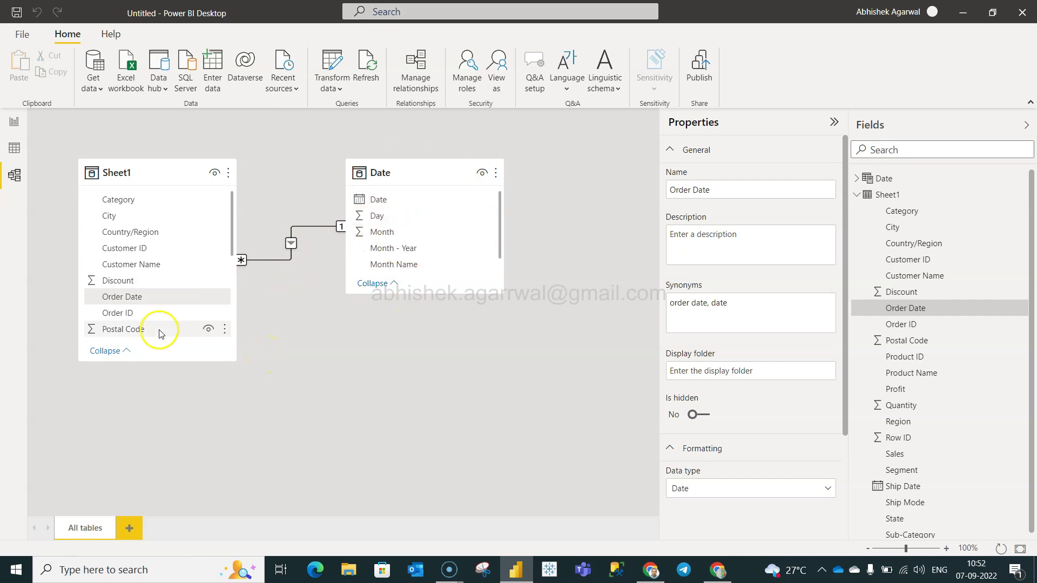
click(146, 304)
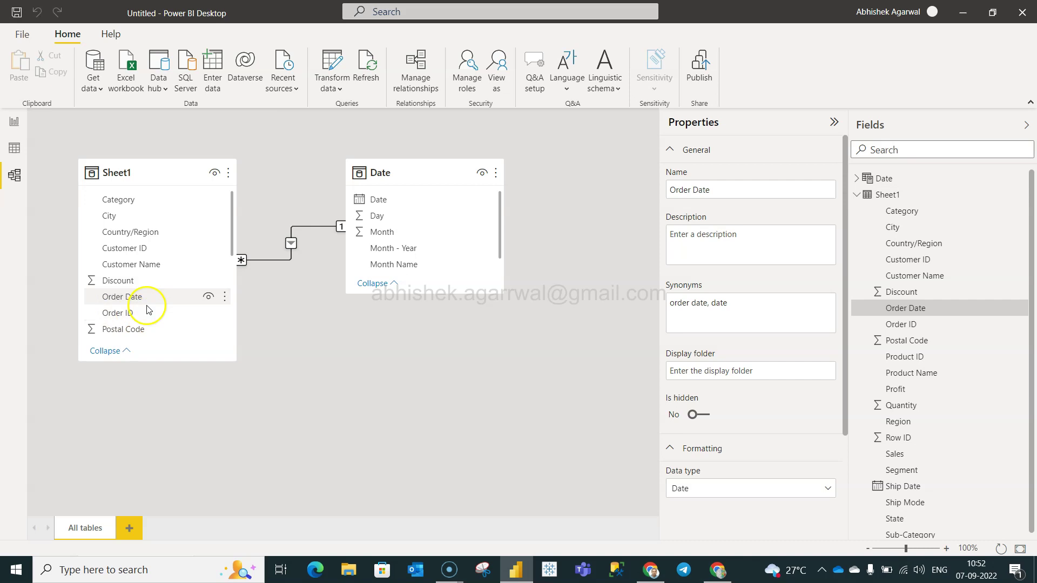
- Return to Data view to show the Date table's 1,458 rows with the Month - Year column
click(286, 333)
click(17, 151)
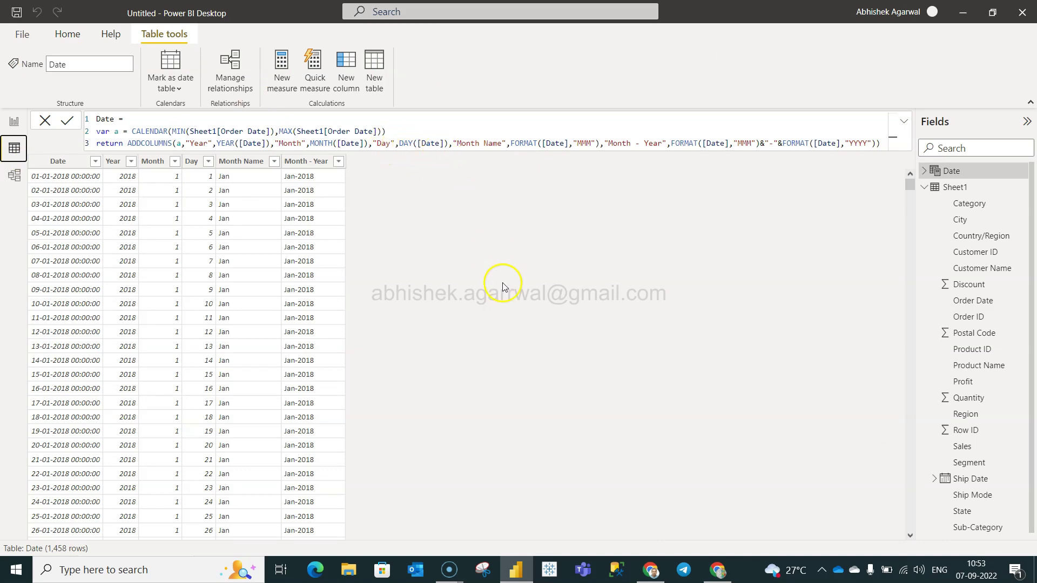